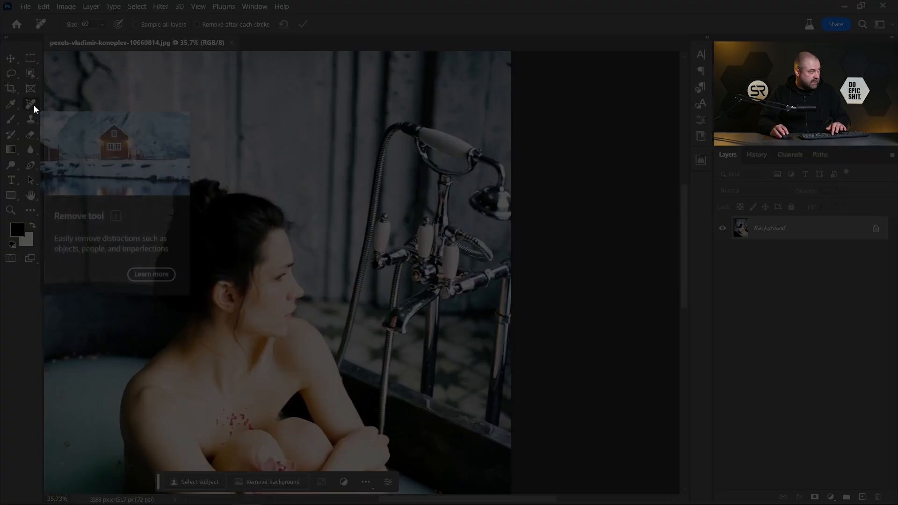
Choose the Remove Tool from the group of healing tools
{"action": "right_click", "coordinate": [30, 107]}
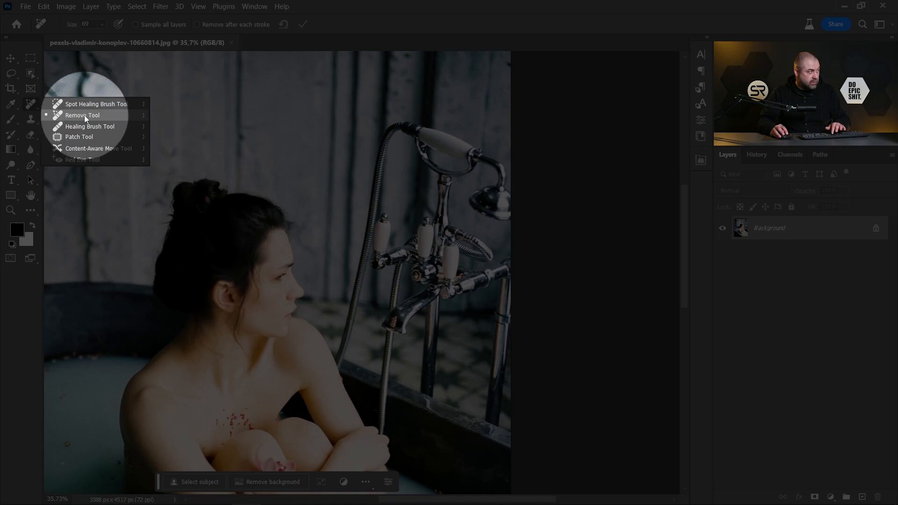
{"action": "left_click", "coordinate": [85, 116]}
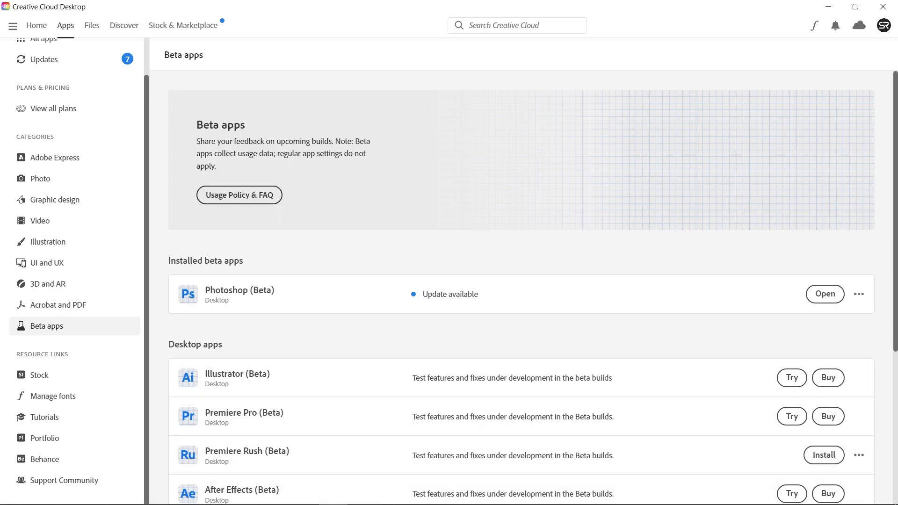
Switch back to Photoshop and paint over the whole shower fixture and its hoses with the content-aware Spot Healing Brush to remove them
{"action": "left_click", "coordinate": [249, 501]}
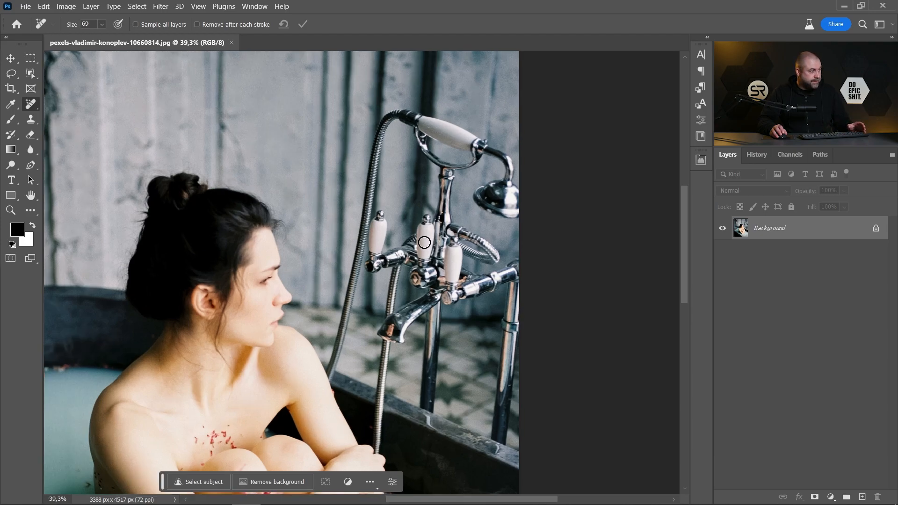
{"action": "scroll", "coordinate": [427, 241], "scroll_direction": "up", "scroll_amount": 1}
{"action": "right_click", "coordinate": [26, 107]}
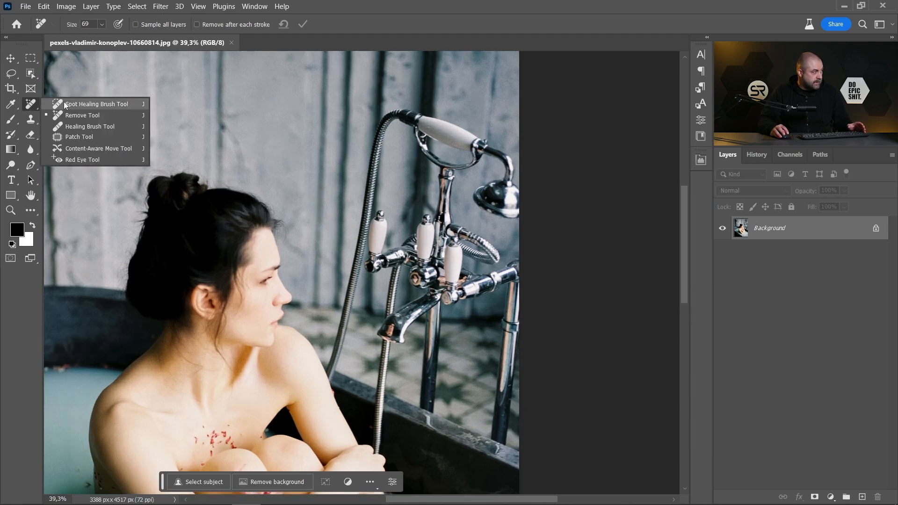
{"action": "left_click", "coordinate": [68, 103]}
{"action": "scroll", "coordinate": [337, 330], "scroll_direction": "up", "scroll_amount": 3}
{"action": "scroll", "coordinate": [413, 265], "scroll_direction": "down", "scroll_amount": 1}
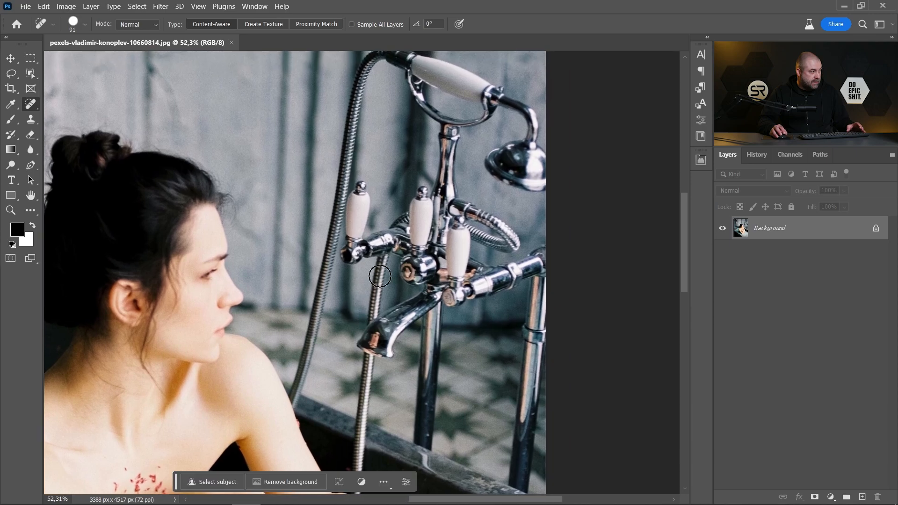
{"action": "scroll", "coordinate": [368, 261], "scroll_direction": "down", "scroll_amount": 1}
{"action": "scroll", "coordinate": [369, 261], "scroll_direction": "down", "scroll_amount": 4}
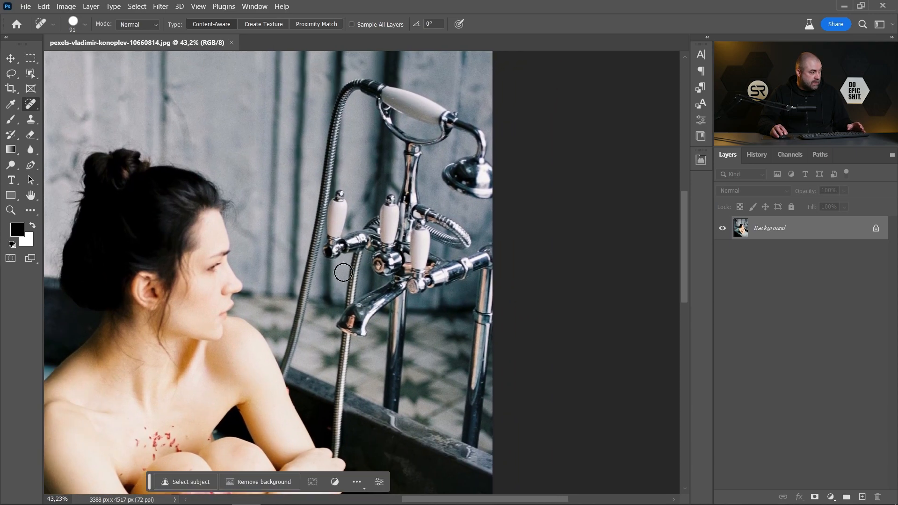
{"action": "mouse_move", "coordinate": [285, 370]}
{"action": "left_mouse_down"}
{"action": "mouse_move", "coordinate": [344, 95]}
{"action": "mouse_move", "coordinate": [381, 87]}
{"action": "mouse_move", "coordinate": [465, 128]}
{"action": "mouse_move", "coordinate": [479, 162]}
{"action": "mouse_move", "coordinate": [452, 175]}
{"action": "mouse_move", "coordinate": [486, 193]}
{"action": "mouse_move", "coordinate": [449, 132]}
{"action": "mouse_move", "coordinate": [391, 130]}
{"action": "mouse_move", "coordinate": [413, 110]}
{"action": "mouse_move", "coordinate": [429, 145]}
{"action": "mouse_move", "coordinate": [408, 206]}
{"action": "mouse_move", "coordinate": [341, 247]}
{"action": "mouse_move", "coordinate": [334, 217]}
{"action": "mouse_move", "coordinate": [343, 244]}
{"action": "mouse_move", "coordinate": [408, 215]}
{"action": "mouse_move", "coordinate": [451, 228]}
{"action": "mouse_move", "coordinate": [413, 271]}
{"action": "mouse_move", "coordinate": [367, 247]}
{"action": "mouse_move", "coordinate": [390, 269]}
{"action": "mouse_move", "coordinate": [355, 258]}
{"action": "mouse_move", "coordinate": [337, 453]}
{"action": "mouse_move", "coordinate": [345, 358]}
{"action": "mouse_move", "coordinate": [363, 331]}
{"action": "mouse_move", "coordinate": [433, 264]}
{"action": "mouse_move", "coordinate": [490, 255]}
{"action": "mouse_move", "coordinate": [470, 425]}
{"action": "mouse_move", "coordinate": [489, 260]}
{"action": "mouse_move", "coordinate": [399, 294]}
{"action": "mouse_move", "coordinate": [391, 377]}
{"action": "left_mouse_up"}
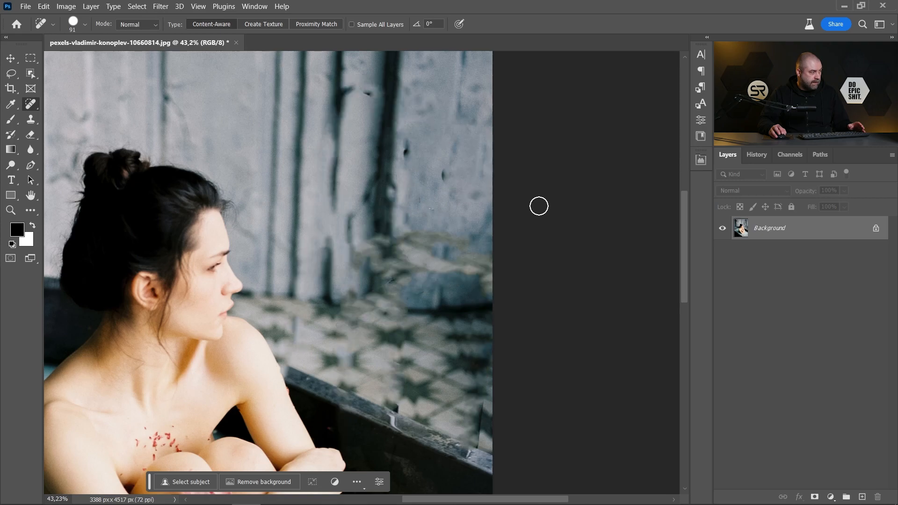
{"action": "scroll", "coordinate": [414, 306], "scroll_direction": "up", "scroll_amount": 3}
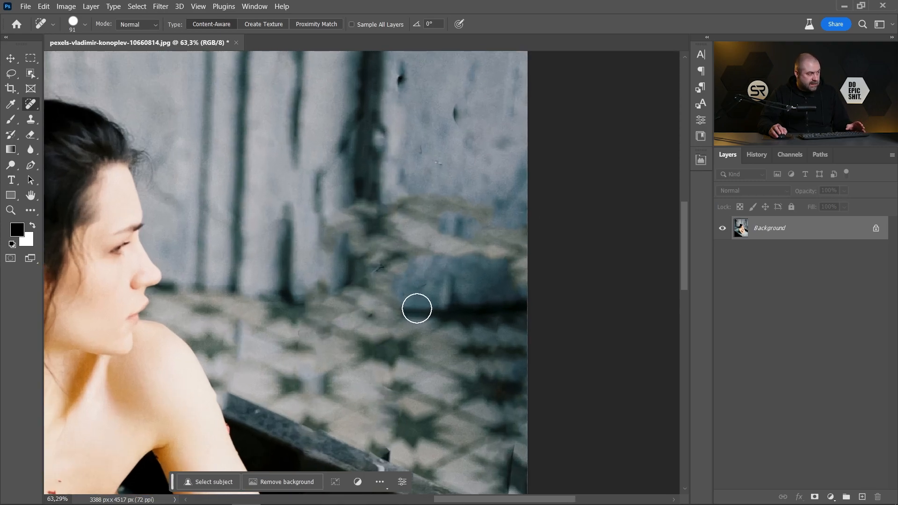
{"action": "scroll", "coordinate": [416, 309], "scroll_direction": "down", "scroll_amount": 4}
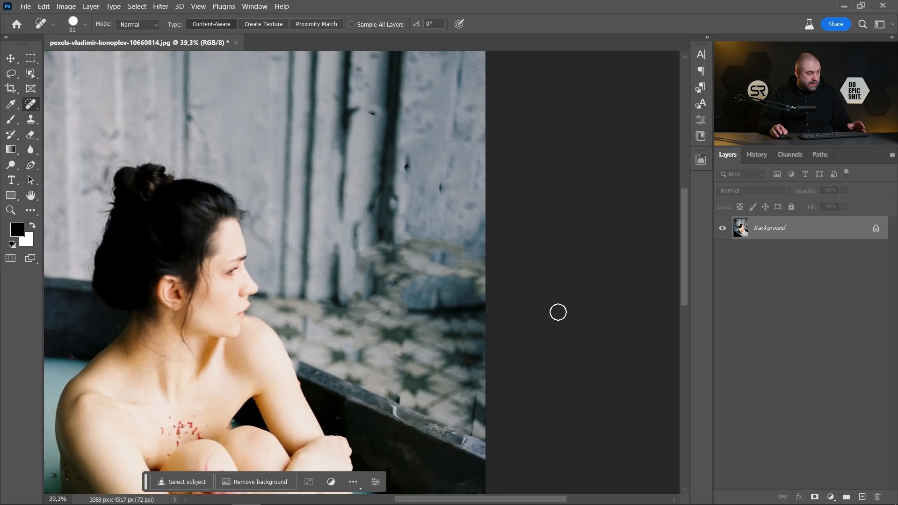
Save the current result as a history snapshot named Spot Healing Brush and return to the original image state
{"action": "left_click", "coordinate": [756, 156]}
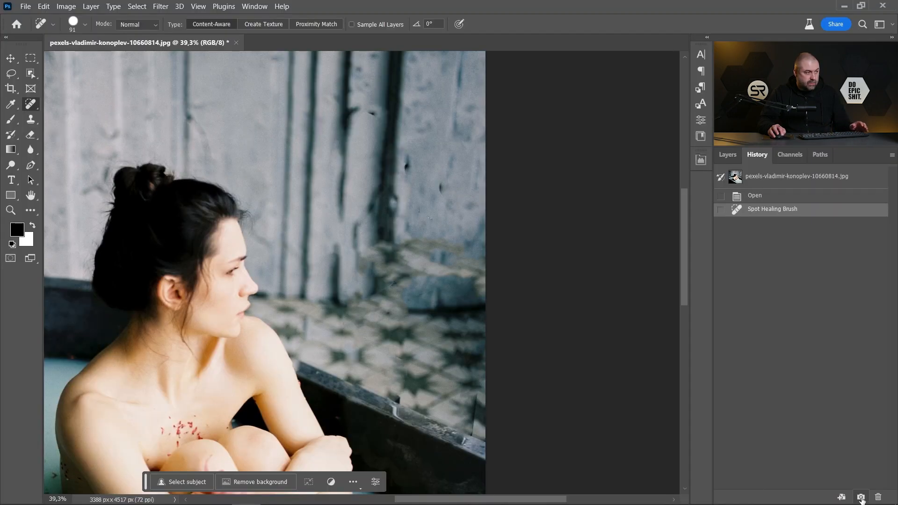
{"action": "left_click", "coordinate": [862, 498]}
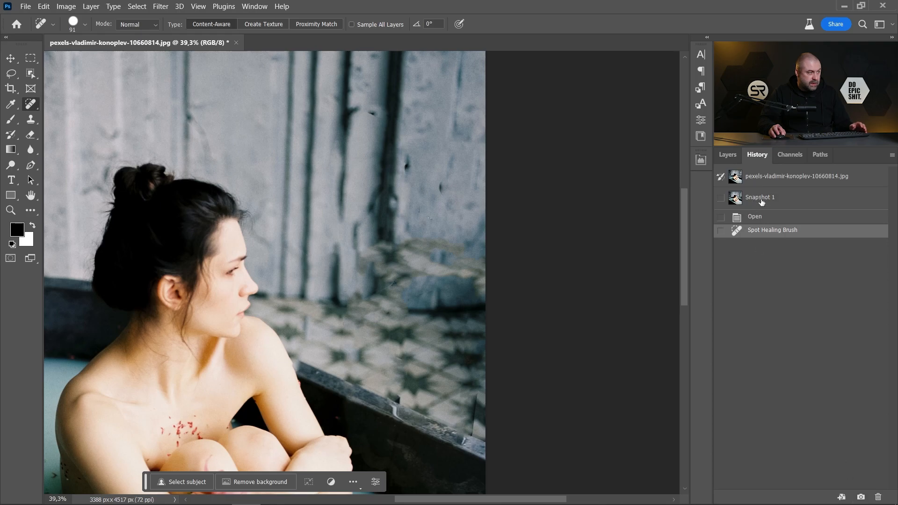
{"action": "double_click", "coordinate": [762, 199]}
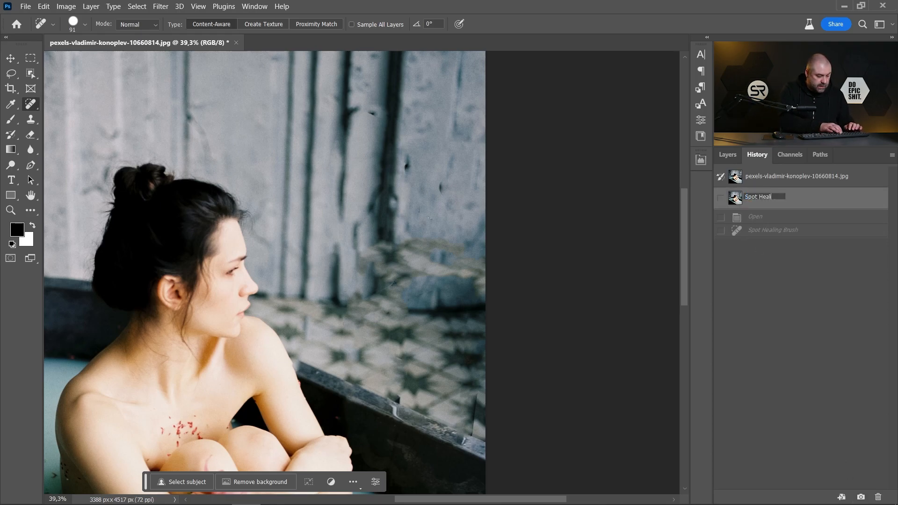
{"action": "type", "text": "Spot Healing Brush"}
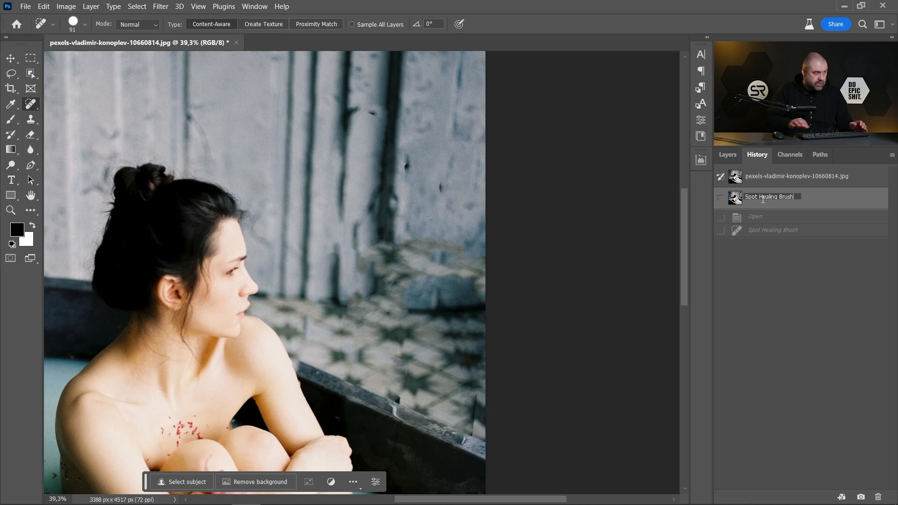
{"action": "key", "text": "Return"}
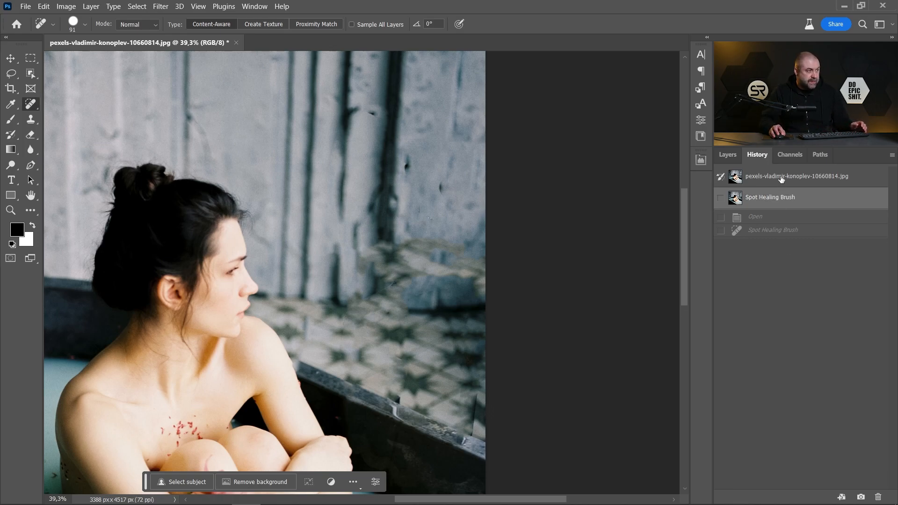
{"action": "left_click", "coordinate": [782, 179]}
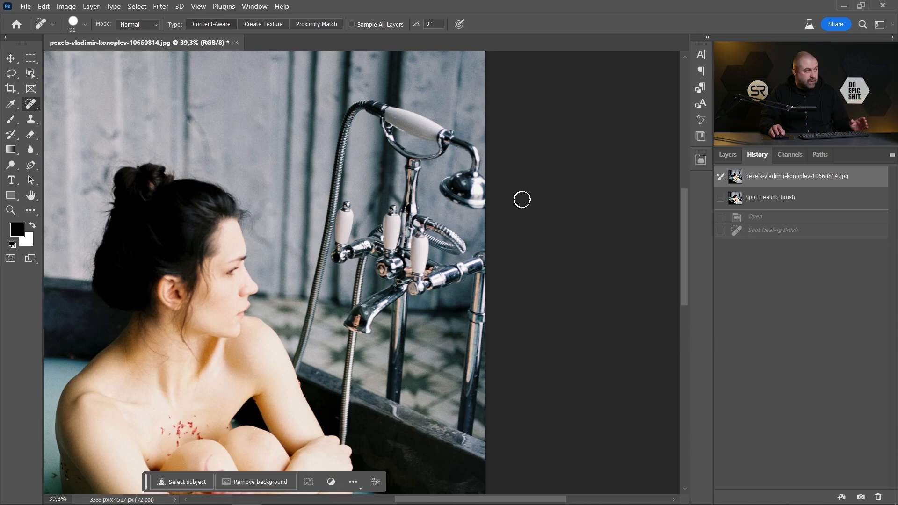
Select the shower fixture, hoses and pipes with a Lasso outline, subtracting the wall area enclosed between the hose and the faucet
{"action": "left_click", "coordinate": [12, 74]}
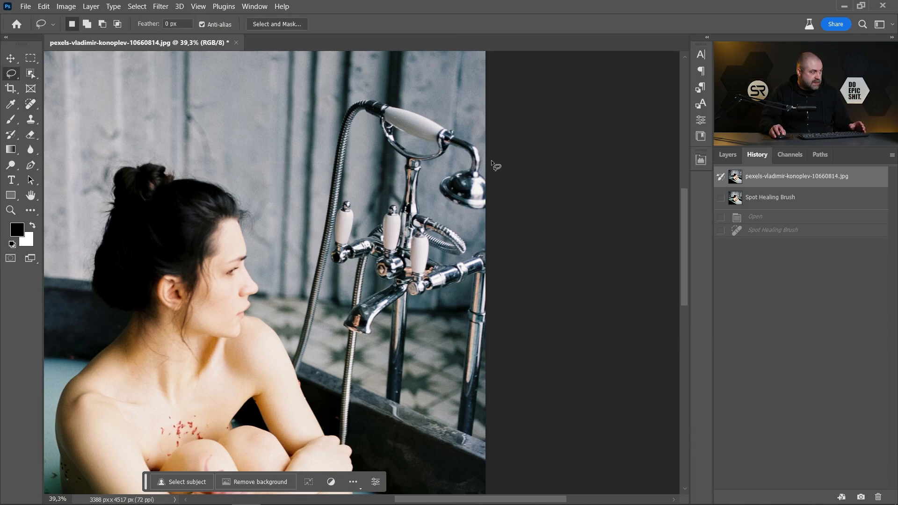
{"action": "left_click_drag", "start_coordinate": [492, 160], "coordinate": [451, 125]}
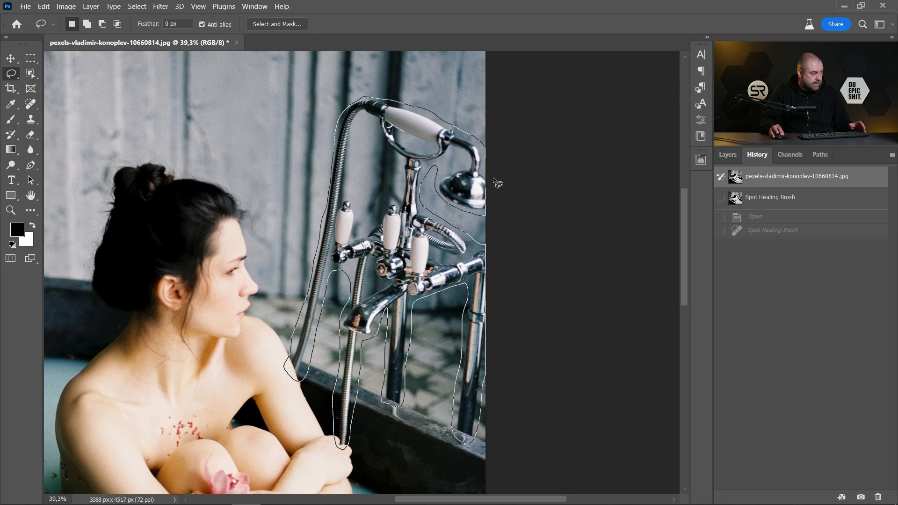
{"action": "left_click_drag", "start_coordinate": [493, 178], "coordinate": [491, 177]}
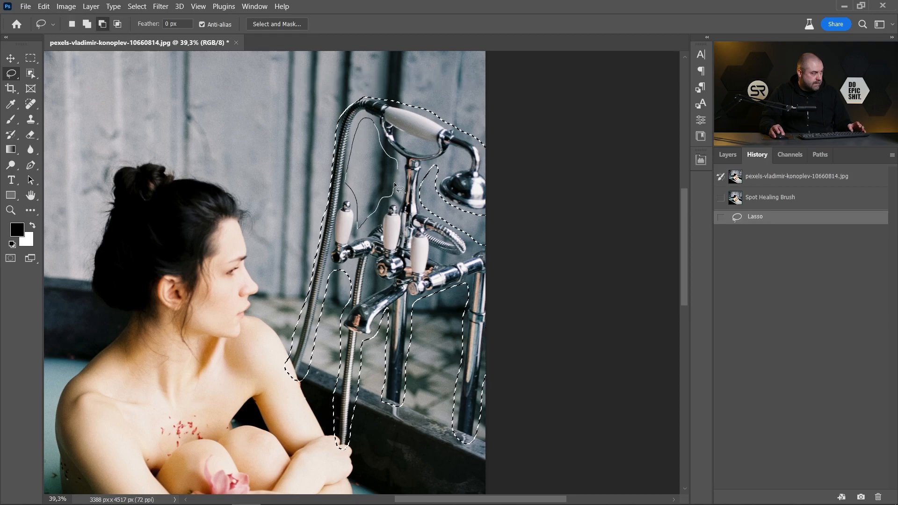
{"action": "left_click_drag", "start_coordinate": [397, 187], "coordinate": [395, 187]}
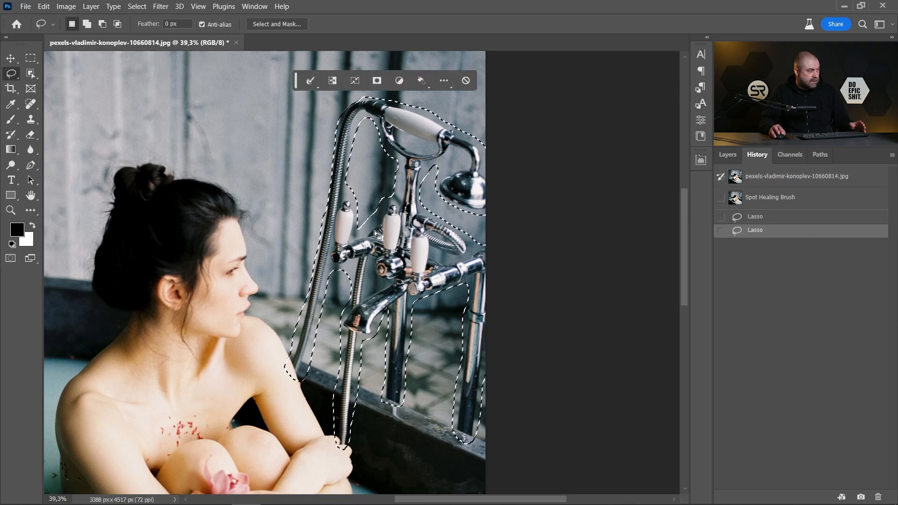
Remove the selected shower fixture with Content-Aware Fill using the default settings, and deselect
{"action": "left_click", "coordinate": [44, 7]}
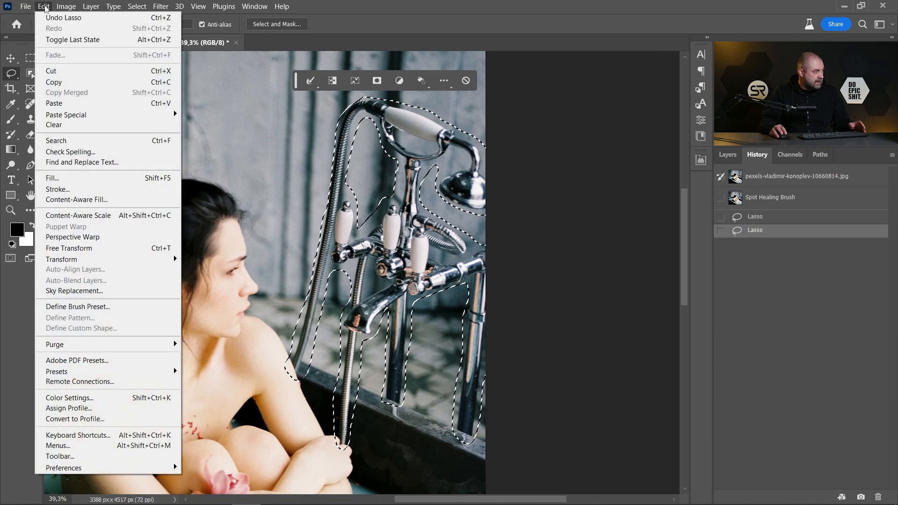
{"action": "left_click", "coordinate": [82, 201]}
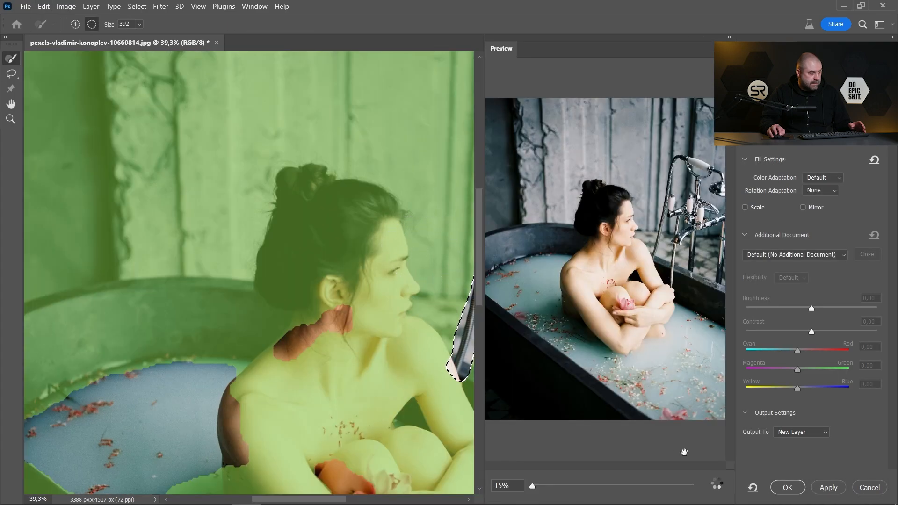
{"action": "left_click", "coordinate": [780, 490]}
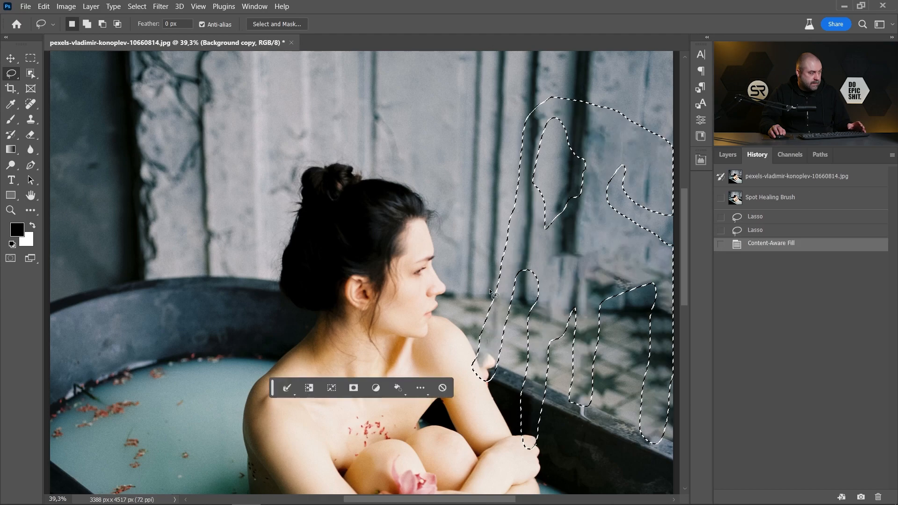
{"action": "scroll", "coordinate": [489, 289], "scroll_direction": "down", "scroll_amount": 2}
{"action": "key", "text": "ctrl+d"}
{"action": "scroll", "coordinate": [646, 269], "scroll_direction": "up", "scroll_amount": 2}
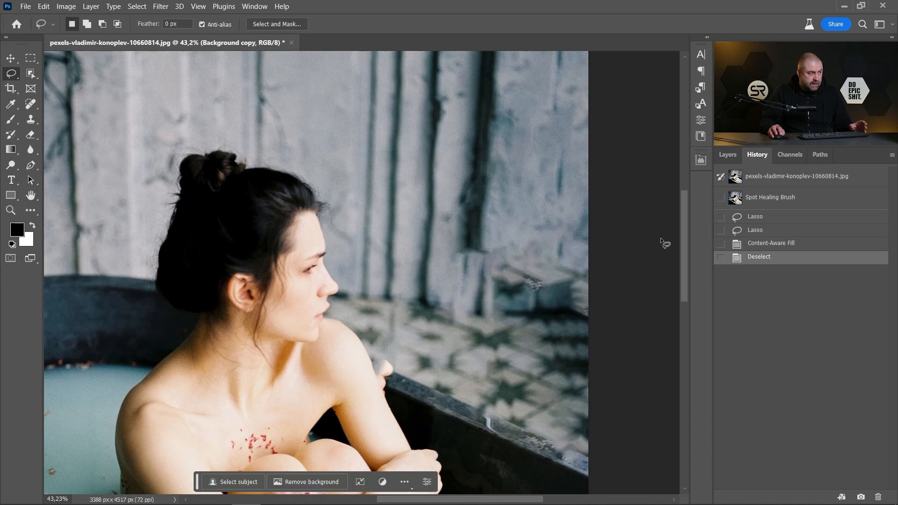
Save the filled result as a history snapshot named Content-Aware Fill and return to the original image state
{"action": "left_click", "coordinate": [861, 498]}
{"action": "double_click", "coordinate": [767, 219]}
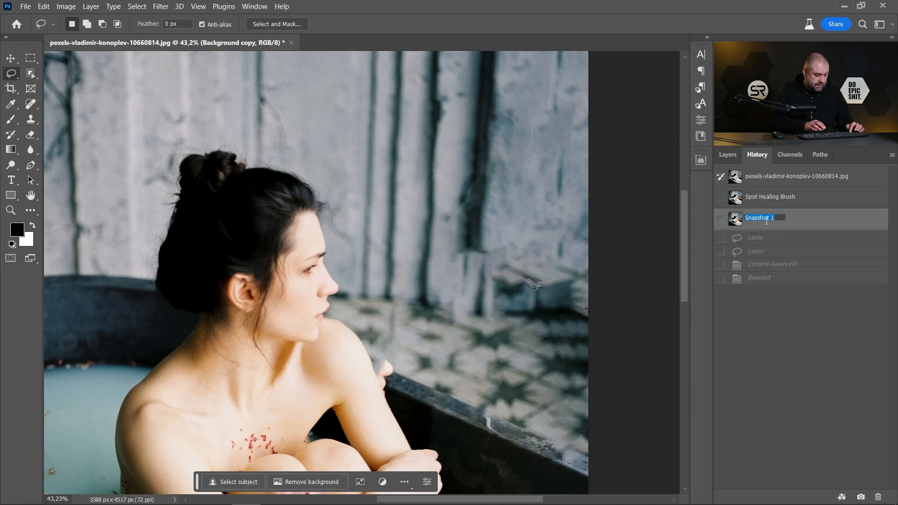
{"action": "type", "text": "Content"}
{"action": "type", "text": "-Awera"}
{"action": "key", "text": "BackSpace"}
{"action": "key", "text": "BackSpace"}
{"action": "key", "text": "BackSpace"}
{"action": "type", "text": "are "}
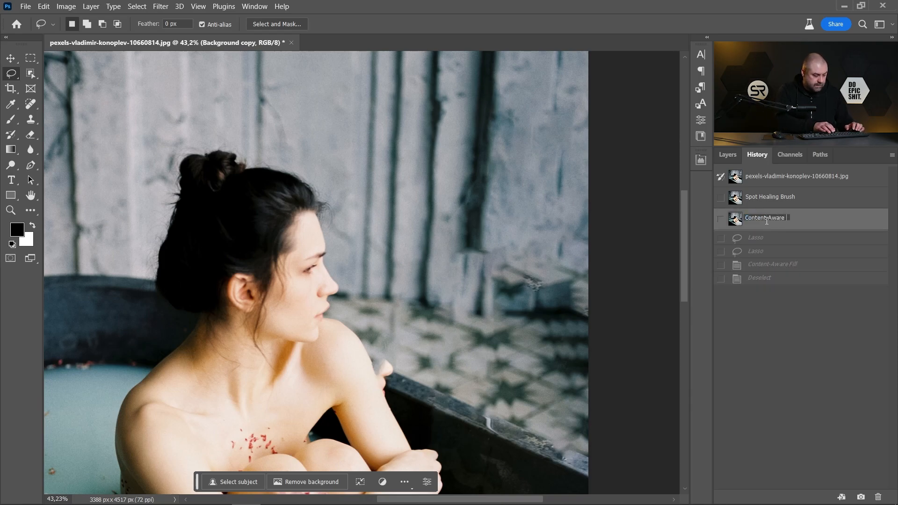
{"action": "type", "text": "Fill"}
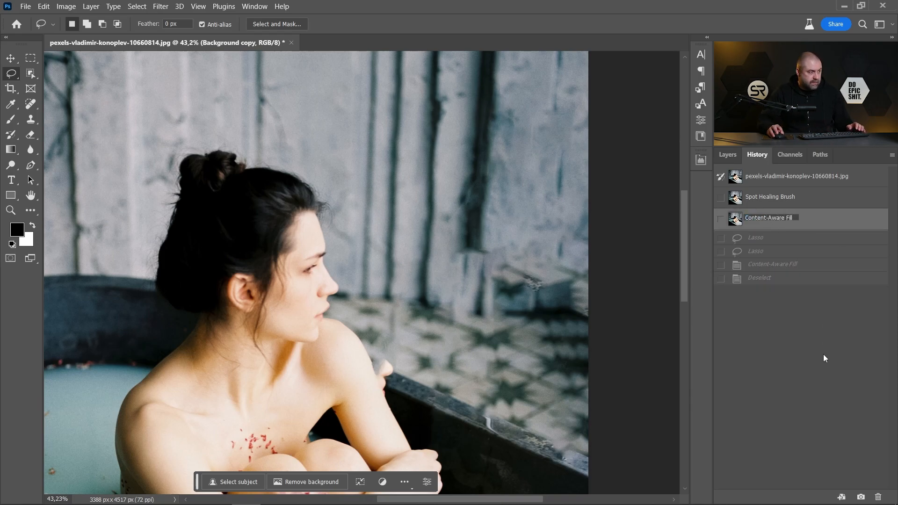
{"action": "key", "text": "Return"}
{"action": "left_click", "coordinate": [780, 176]}
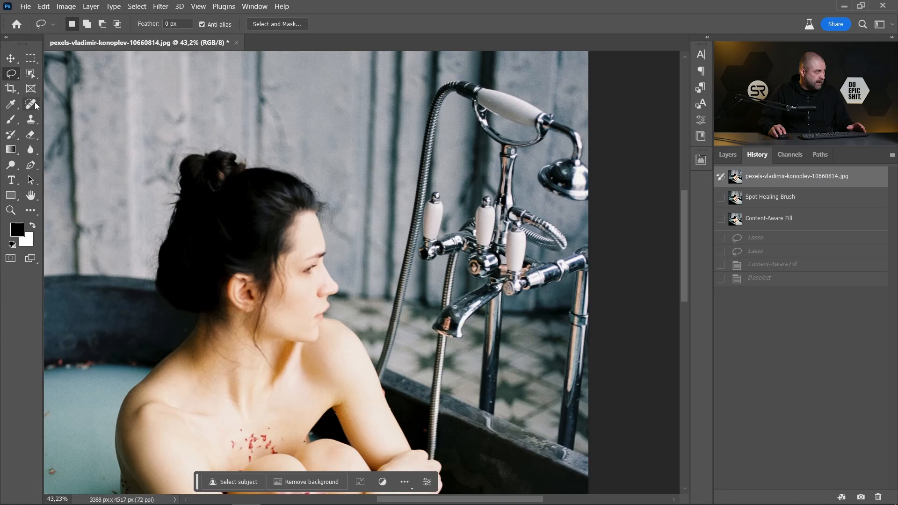
Choose the Remove Tool and enable Remove after each stroke
{"action": "right_click", "coordinate": [36, 106]}
{"action": "left_click", "coordinate": [80, 116]}
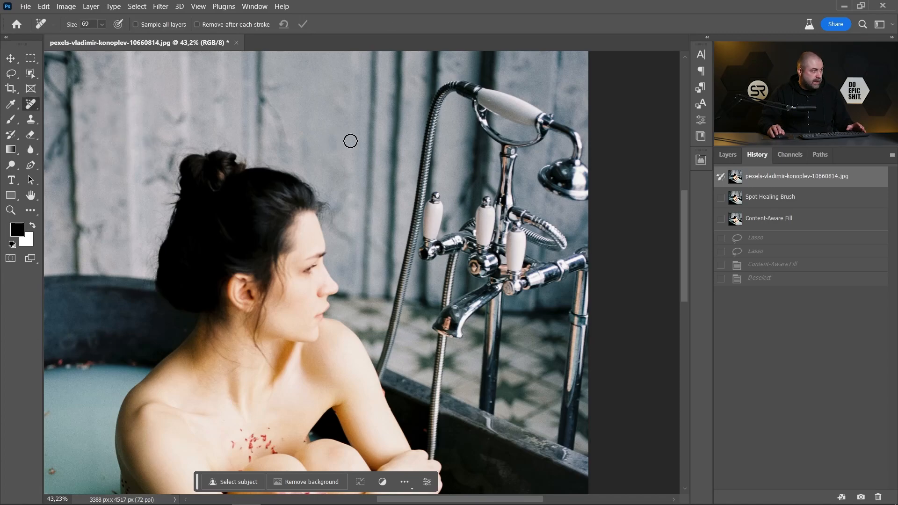
{"action": "scroll", "coordinate": [350, 141], "scroll_direction": "up", "scroll_amount": 4}
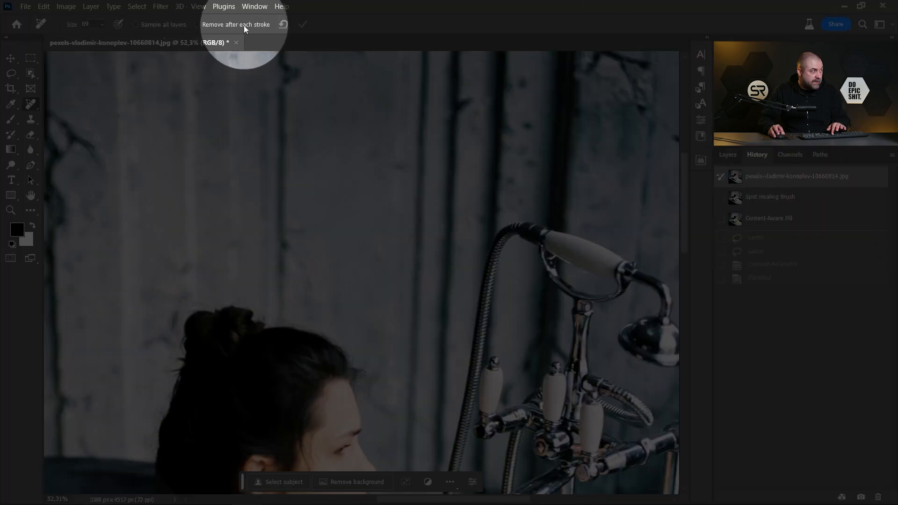
{"action": "left_click", "coordinate": [196, 24]}
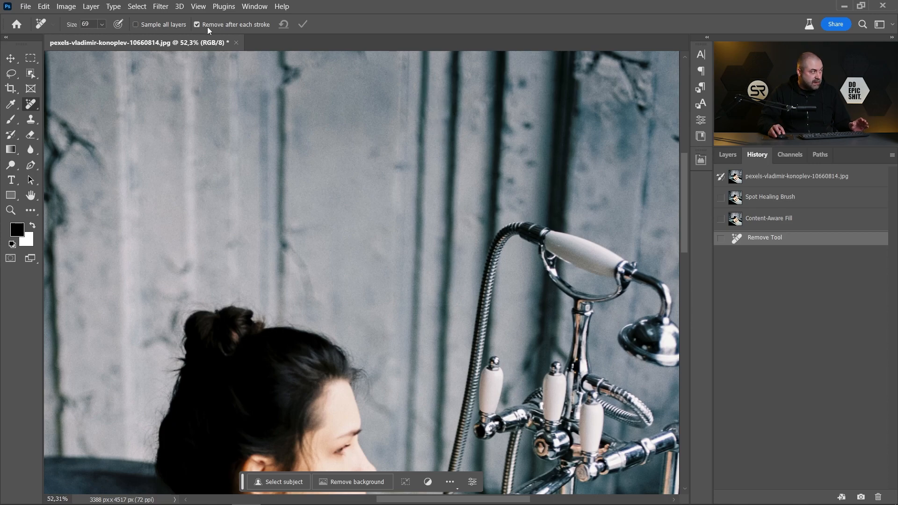
With Remove after each stroke off, brush over several cracks and blemishes on the wall above the woman and remove them all at once
{"action": "left_click_drag", "start_coordinate": [292, 66], "coordinate": [299, 90]}
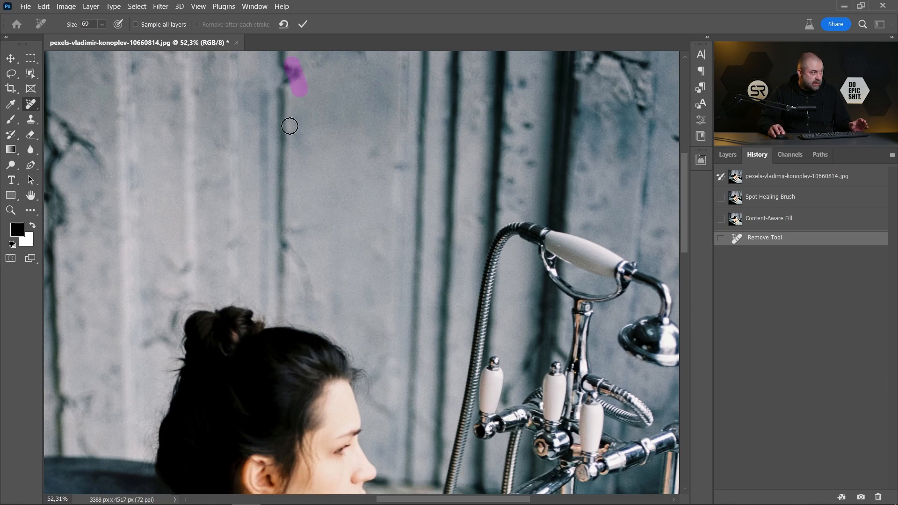
{"action": "left_click_drag", "start_coordinate": [293, 246], "coordinate": [307, 303]}
{"action": "left_click_drag", "start_coordinate": [199, 265], "coordinate": [159, 263]}
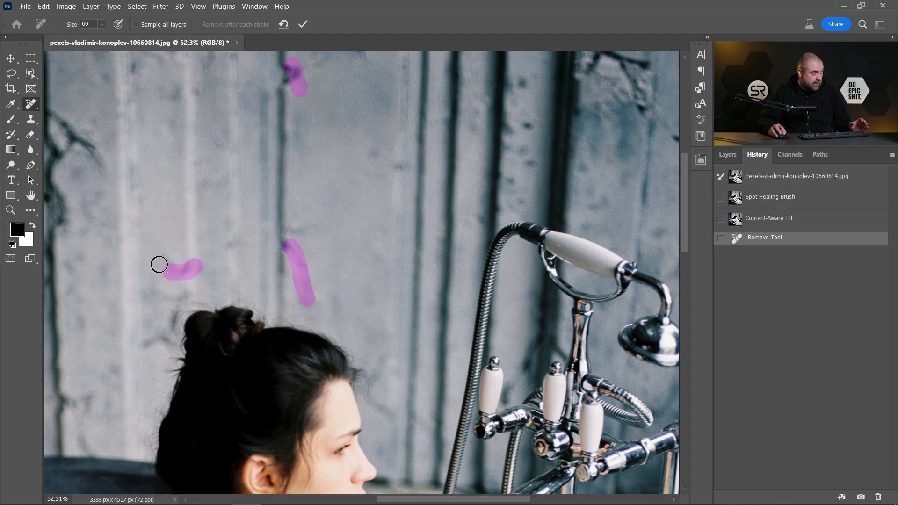
{"action": "left_click", "coordinate": [234, 244]}
{"action": "left_click_drag", "start_coordinate": [196, 87], "coordinate": [206, 103]}
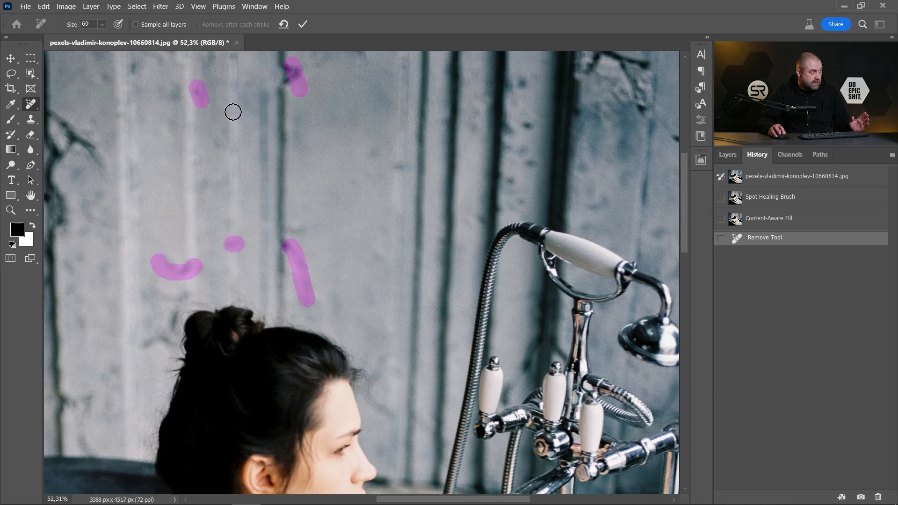
{"action": "left_click", "coordinate": [303, 24]}
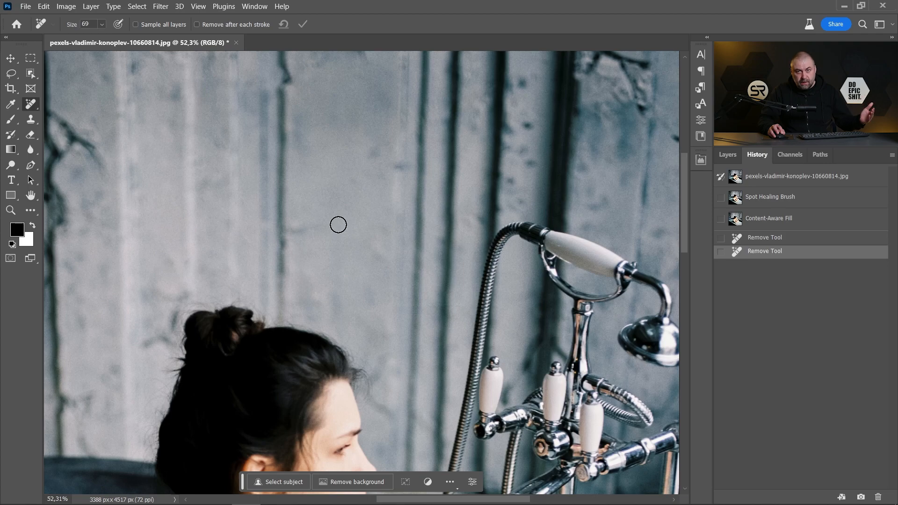
{"action": "scroll", "coordinate": [339, 225], "scroll_direction": "down", "scroll_amount": 1}
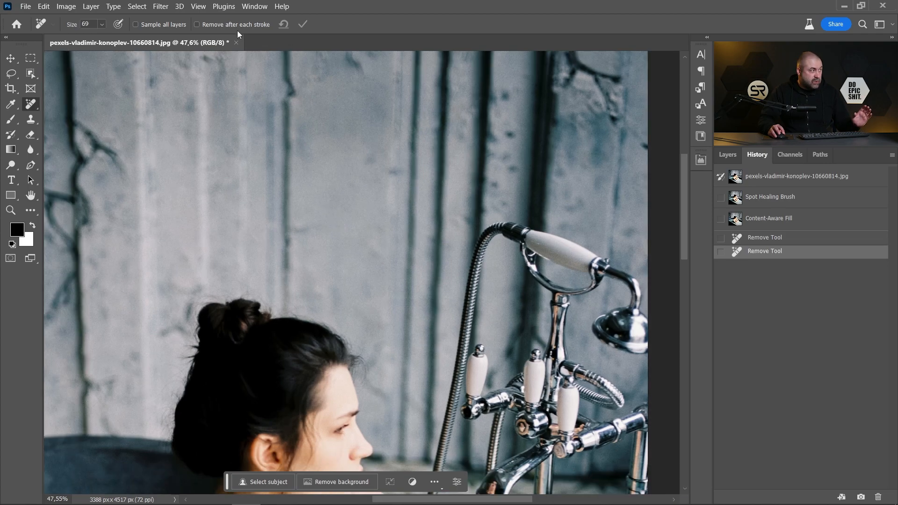
Brush over the long shower hose from the bathtub edge up to the white handset grip with the size 69 Remove Tool
{"action": "scroll", "coordinate": [471, 327], "scroll_direction": "down", "scroll_amount": 5}
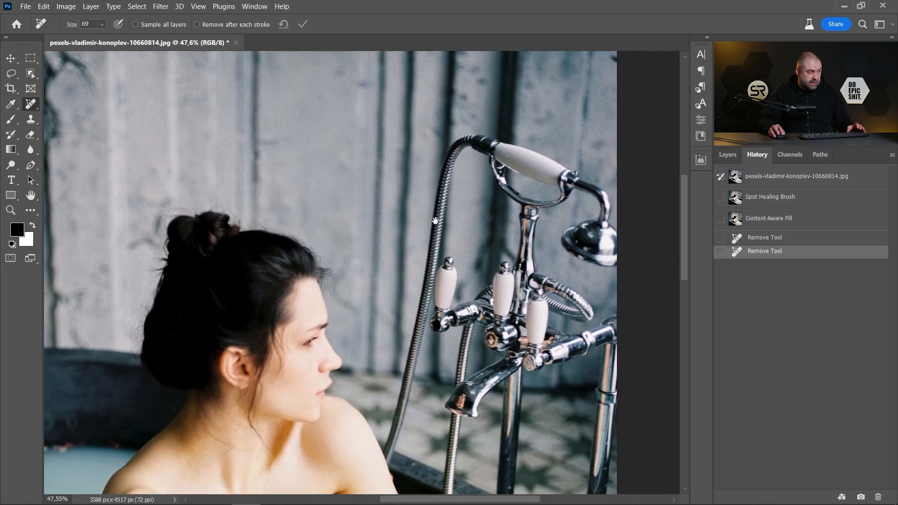
{"action": "scroll", "coordinate": [369, 311], "scroll_direction": "up", "scroll_amount": 1}
{"action": "scroll", "coordinate": [368, 311], "scroll_direction": "up", "scroll_amount": 3}
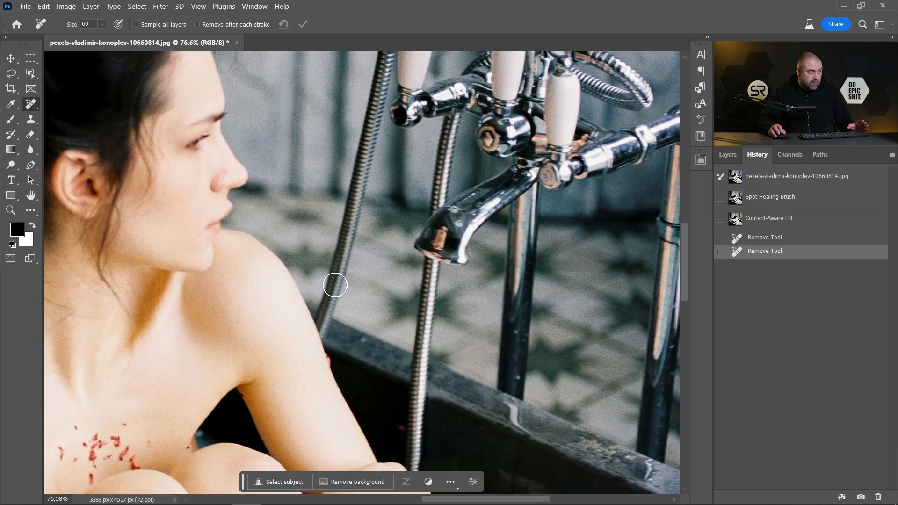
{"action": "left_click_drag", "start_coordinate": [424, 165], "coordinate": [384, 357]}
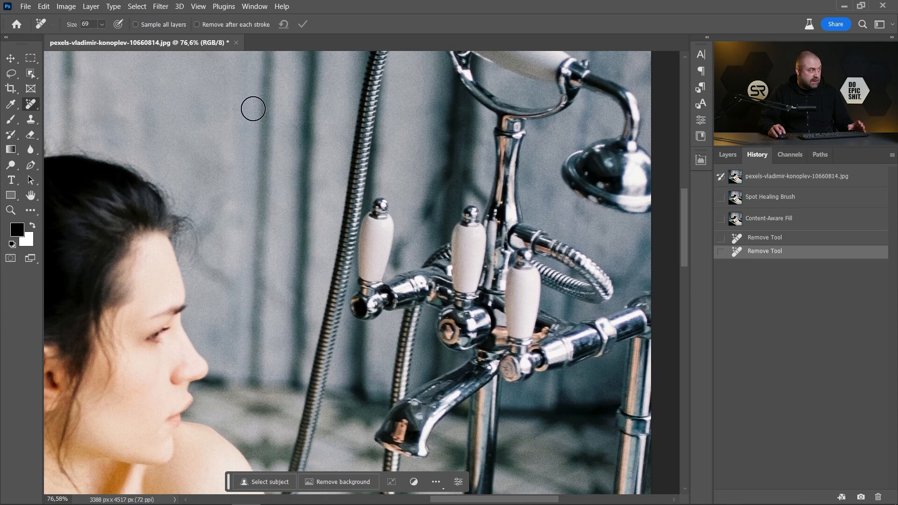
{"action": "scroll", "coordinate": [333, 304], "scroll_direction": "up", "scroll_amount": 1}
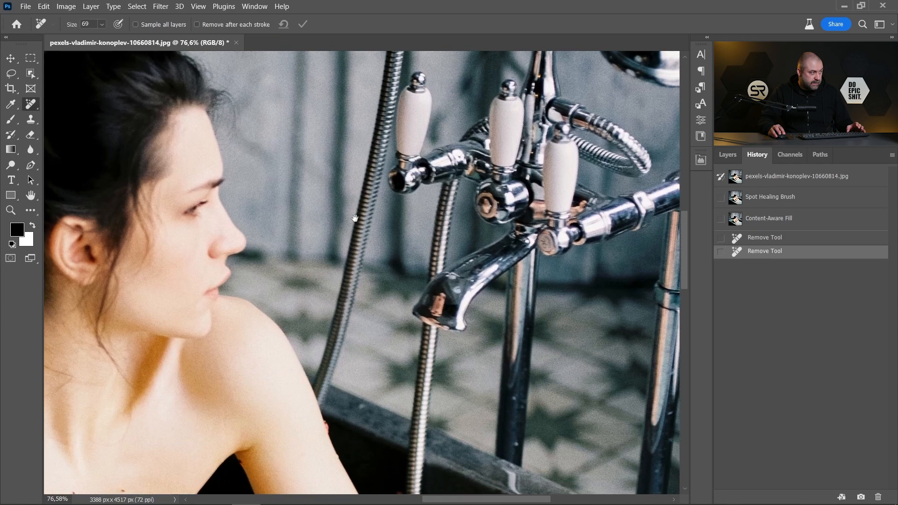
{"action": "scroll", "coordinate": [335, 311], "scroll_direction": "up", "scroll_amount": 1}
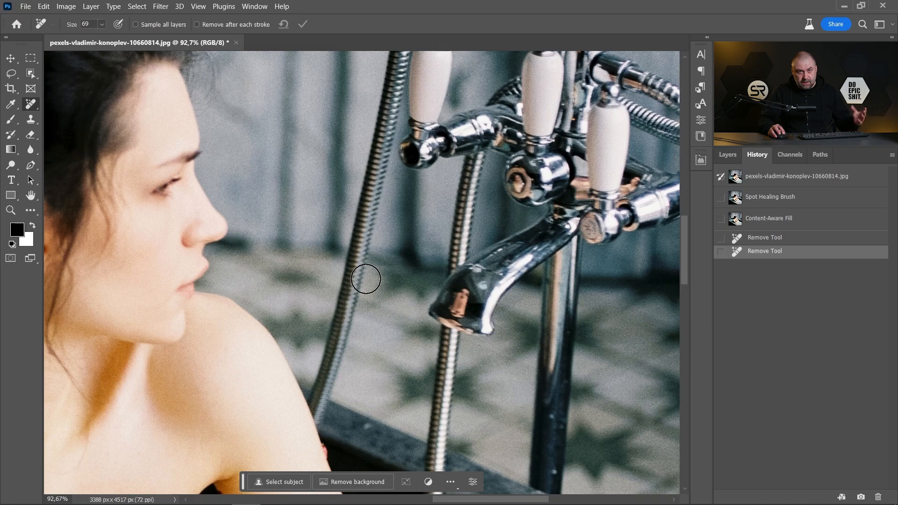
{"action": "scroll", "coordinate": [337, 345], "scroll_direction": "down", "scroll_amount": 2}
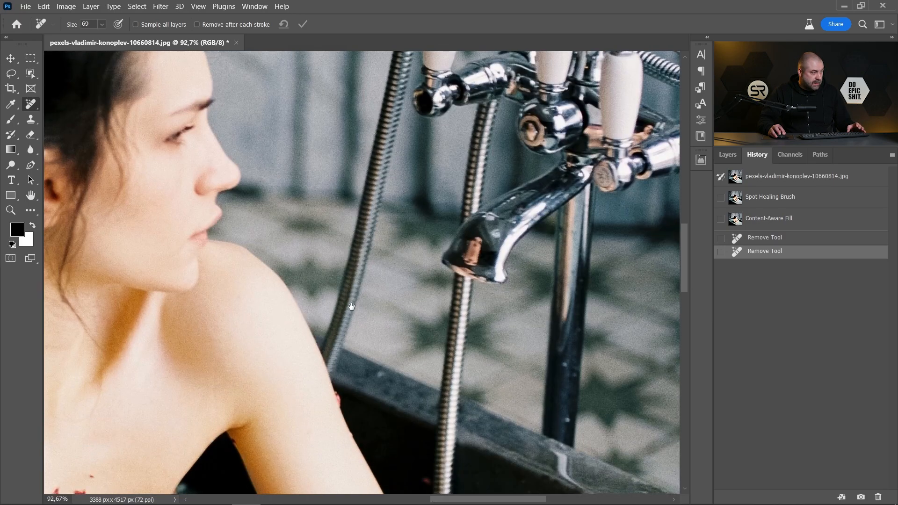
{"action": "mouse_move", "coordinate": [330, 362]}
{"action": "left_mouse_down"}
{"action": "mouse_move", "coordinate": [388, 125]}
{"action": "mouse_move", "coordinate": [365, 264]}
{"action": "mouse_move", "coordinate": [378, 184]}
{"action": "mouse_move", "coordinate": [363, 370]}
{"action": "mouse_move", "coordinate": [392, 175]}
{"action": "left_mouse_up"}
{"action": "mouse_move", "coordinate": [392, 176]}
{"action": "left_mouse_down"}
{"action": "mouse_move", "coordinate": [380, 231]}
{"action": "mouse_move", "coordinate": [407, 144]}
{"action": "mouse_move", "coordinate": [473, 136]}
{"action": "mouse_move", "coordinate": [592, 175]}
{"action": "mouse_move", "coordinate": [583, 211]}
{"action": "mouse_move", "coordinate": [573, 183]}
{"action": "left_mouse_up"}
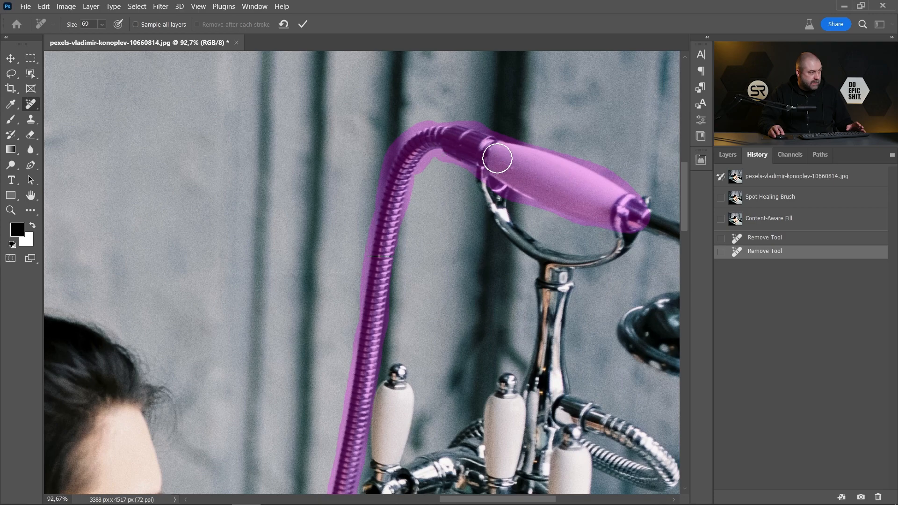
Extend the removal mask over the handset cradle, shower head, central stand, valve handles and coiled hose
{"action": "left_click_drag", "start_coordinate": [494, 202], "coordinate": [442, 157]}
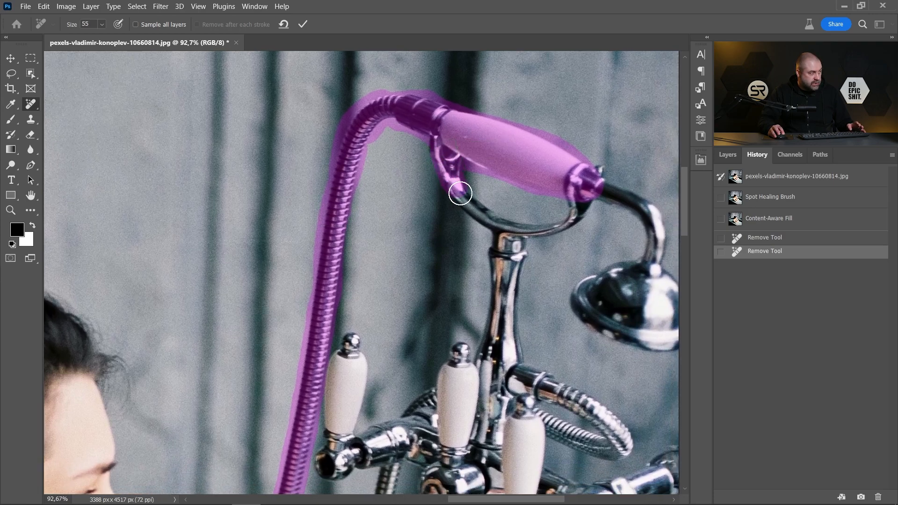
{"action": "mouse_move", "coordinate": [537, 229]}
{"action": "left_mouse_down"}
{"action": "mouse_move", "coordinate": [577, 208]}
{"action": "mouse_move", "coordinate": [335, 144]}
{"action": "mouse_move", "coordinate": [421, 170]}
{"action": "mouse_move", "coordinate": [365, 284]}
{"action": "mouse_move", "coordinate": [445, 244]}
{"action": "mouse_move", "coordinate": [371, 244]}
{"action": "mouse_move", "coordinate": [524, 179]}
{"action": "left_mouse_up"}
{"action": "mouse_move", "coordinate": [422, 127]}
{"action": "left_mouse_down"}
{"action": "mouse_move", "coordinate": [419, 204]}
{"action": "mouse_move", "coordinate": [421, 170]}
{"action": "mouse_move", "coordinate": [436, 146]}
{"action": "mouse_move", "coordinate": [432, 221]}
{"action": "mouse_move", "coordinate": [411, 283]}
{"action": "mouse_move", "coordinate": [381, 246]}
{"action": "mouse_move", "coordinate": [331, 310]}
{"action": "mouse_move", "coordinate": [300, 331]}
{"action": "mouse_move", "coordinate": [377, 319]}
{"action": "mouse_move", "coordinate": [325, 331]}
{"action": "mouse_move", "coordinate": [337, 254]}
{"action": "mouse_move", "coordinate": [328, 227]}
{"action": "mouse_move", "coordinate": [299, 343]}
{"action": "mouse_move", "coordinate": [340, 351]}
{"action": "mouse_move", "coordinate": [443, 300]}
{"action": "mouse_move", "coordinate": [414, 300]}
{"action": "mouse_move", "coordinate": [382, 242]}
{"action": "mouse_move", "coordinate": [386, 214]}
{"action": "mouse_move", "coordinate": [435, 165]}
{"action": "mouse_move", "coordinate": [502, 198]}
{"action": "mouse_move", "coordinate": [538, 232]}
{"action": "mouse_move", "coordinate": [493, 233]}
{"action": "mouse_move", "coordinate": [441, 218]}
{"action": "mouse_move", "coordinate": [436, 273]}
{"action": "mouse_move", "coordinate": [416, 194]}
{"action": "mouse_move", "coordinate": [370, 199]}
{"action": "mouse_move", "coordinate": [358, 254]}
{"action": "left_mouse_up"}
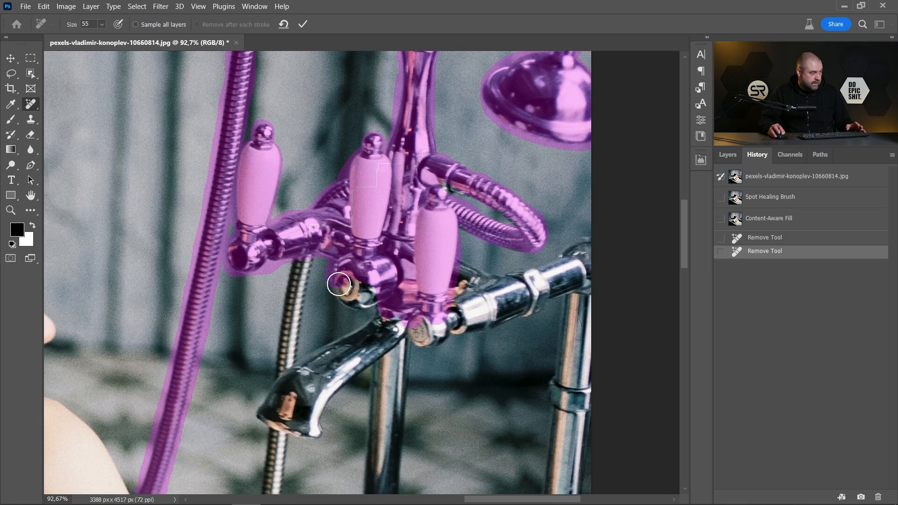
With brush size 55, mask the valve body, the second hose and the outer part of the spout
{"action": "left_click_drag", "start_coordinate": [338, 284], "coordinate": [378, 329]}
{"action": "left_click_drag", "start_coordinate": [305, 313], "coordinate": [380, 173]}
{"action": "mouse_move", "coordinate": [380, 114]}
{"action": "left_mouse_down"}
{"action": "mouse_move", "coordinate": [352, 268]}
{"action": "mouse_move", "coordinate": [365, 289]}
{"action": "mouse_move", "coordinate": [342, 348]}
{"action": "mouse_move", "coordinate": [371, 154]}
{"action": "mouse_move", "coordinate": [354, 364]}
{"action": "left_mouse_up"}
{"action": "left_click_drag", "start_coordinate": [491, 151], "coordinate": [401, 331]}
{"action": "left_click_drag", "start_coordinate": [347, 279], "coordinate": [394, 328]}
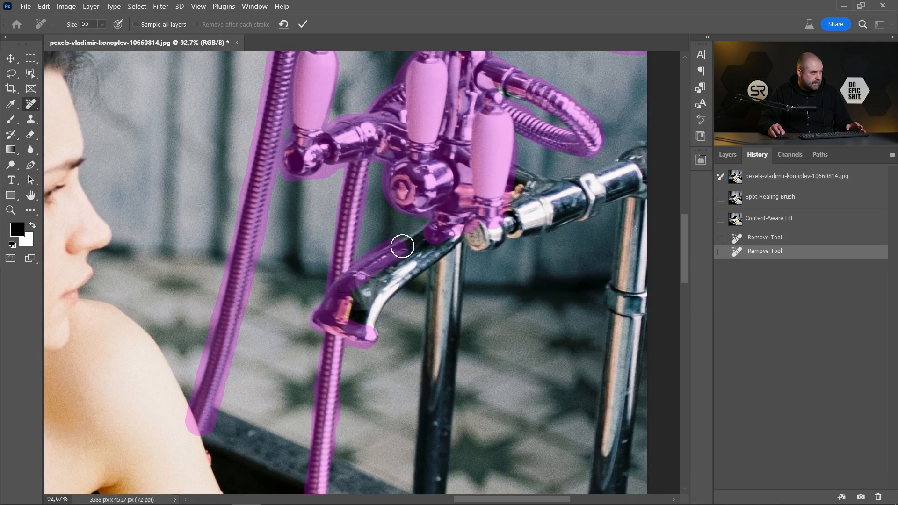
Mask the rest of the spout and the horizontal pipe running to the photo's edge
{"action": "mouse_move", "coordinate": [402, 246]}
{"action": "left_mouse_down"}
{"action": "mouse_move", "coordinate": [430, 238]}
{"action": "mouse_move", "coordinate": [357, 306]}
{"action": "mouse_move", "coordinate": [365, 327]}
{"action": "mouse_move", "coordinate": [399, 280]}
{"action": "mouse_move", "coordinate": [525, 193]}
{"action": "mouse_move", "coordinate": [543, 187]}
{"action": "left_mouse_up"}
{"action": "left_click_drag", "start_coordinate": [433, 232], "coordinate": [198, 309]}
{"action": "mouse_move", "coordinate": [322, 269]}
{"action": "left_mouse_down"}
{"action": "mouse_move", "coordinate": [406, 229]}
{"action": "mouse_move", "coordinate": [399, 272]}
{"action": "left_mouse_up"}
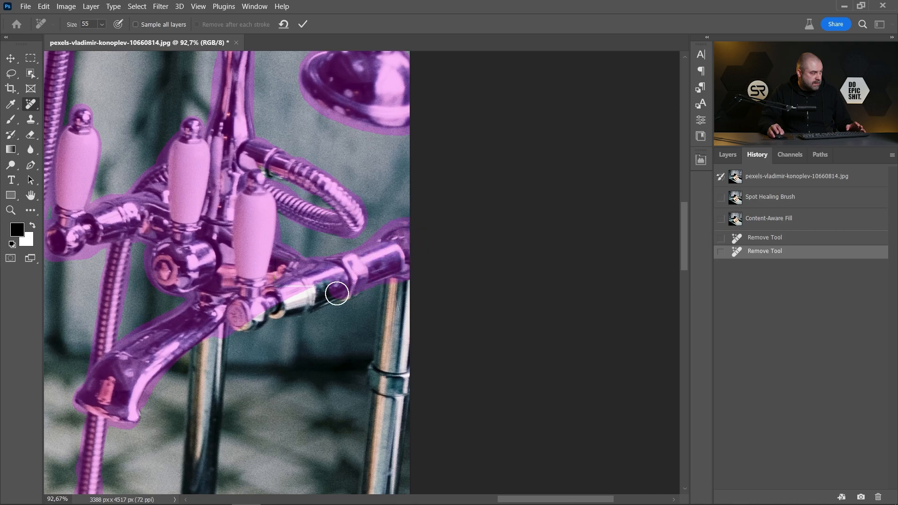
{"action": "mouse_move", "coordinate": [321, 303]}
{"action": "left_mouse_down"}
{"action": "mouse_move", "coordinate": [257, 314]}
{"action": "mouse_move", "coordinate": [274, 312]}
{"action": "mouse_move", "coordinate": [386, 158]}
{"action": "left_mouse_up"}
Mask the two vertical supply pipes down to the bathtub rim with brush size 92
{"action": "scroll", "coordinate": [268, 324], "scroll_direction": "down", "scroll_amount": 3}
{"action": "left_click_drag", "start_coordinate": [335, 185], "coordinate": [346, 187]}
{"action": "left_click_drag", "start_coordinate": [343, 154], "coordinate": [330, 349]}
{"action": "mouse_move", "coordinate": [477, 133]}
{"action": "left_mouse_down"}
{"action": "mouse_move", "coordinate": [487, 197]}
{"action": "mouse_move", "coordinate": [456, 327]}
{"action": "mouse_move", "coordinate": [458, 400]}
{"action": "left_mouse_up"}
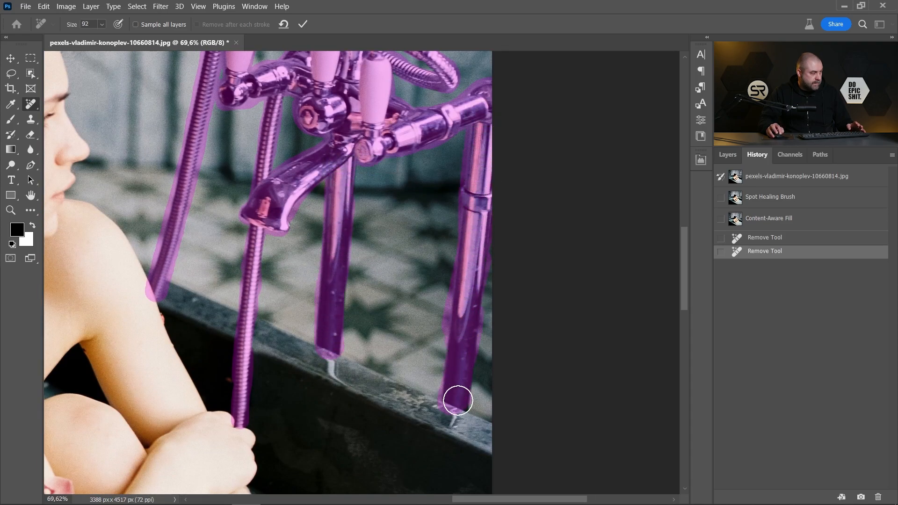
Check the mask over the whole shower fixture and apply the removal
{"action": "scroll", "coordinate": [438, 321], "scroll_direction": "down", "scroll_amount": 2}
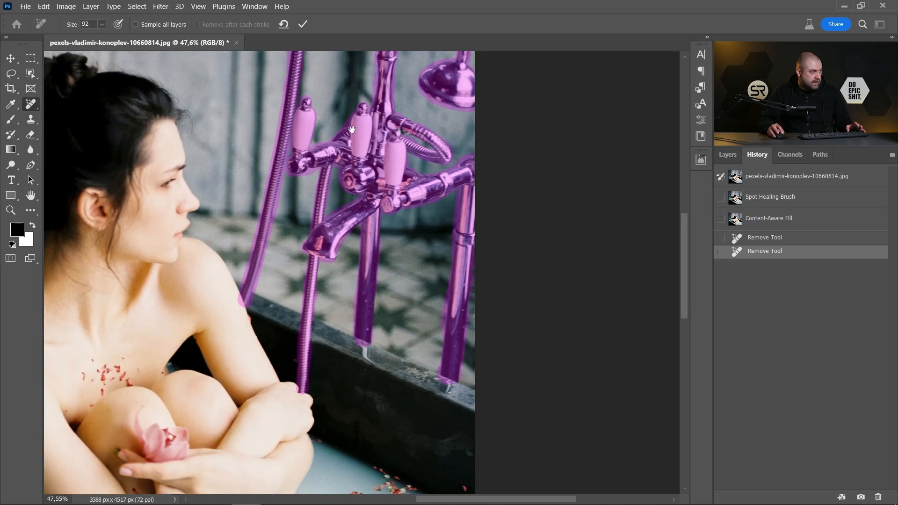
{"action": "left_click_drag", "start_coordinate": [351, 129], "coordinate": [372, 228]}
{"action": "scroll", "coordinate": [372, 227], "scroll_direction": "down", "scroll_amount": 1}
{"action": "left_click_drag", "start_coordinate": [352, 137], "coordinate": [396, 156]}
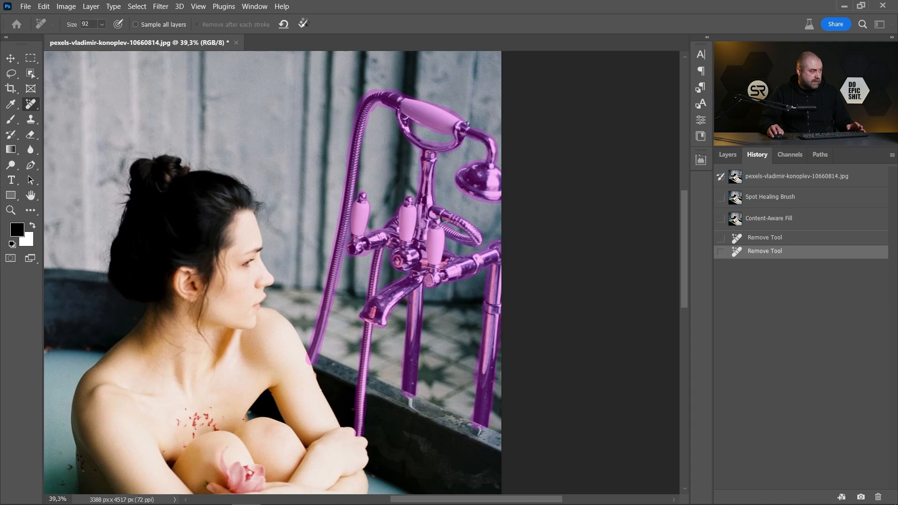
{"action": "left_click", "coordinate": [302, 24]}
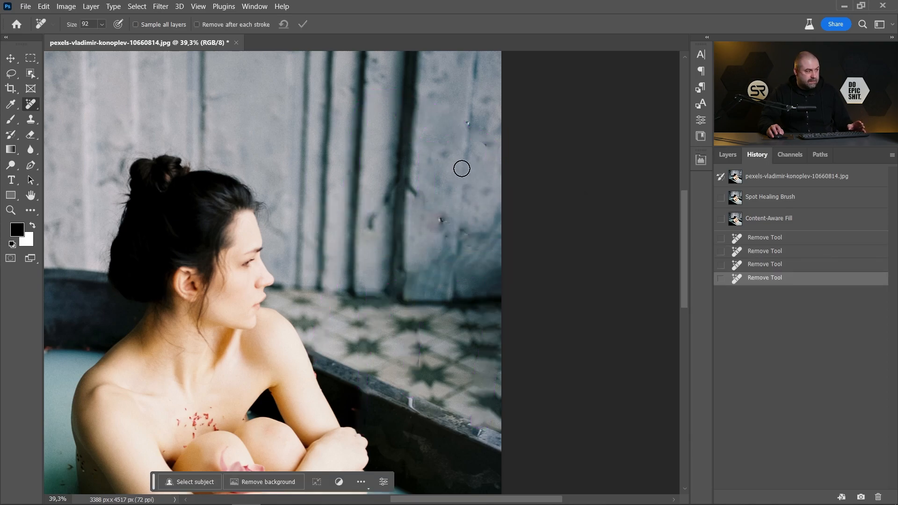
Save the current result as a history snapshot named Remove Tool
{"action": "left_click", "coordinate": [859, 497]}
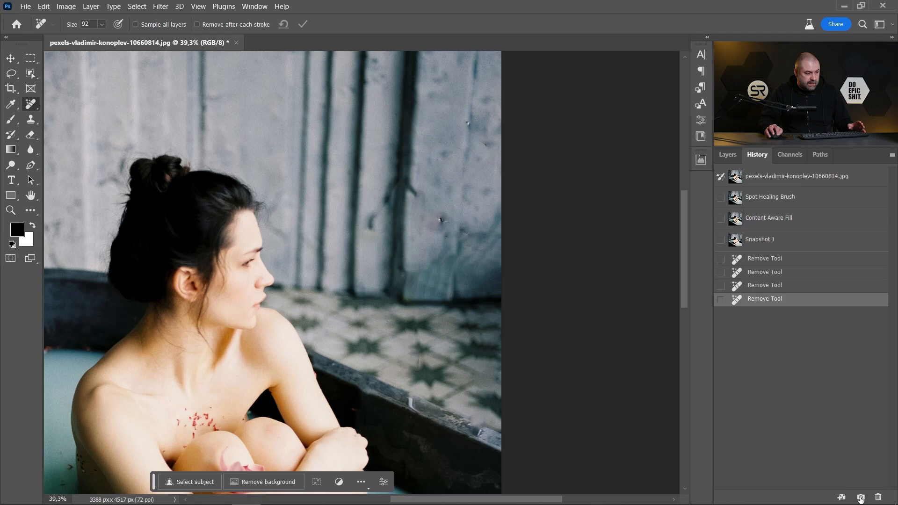
{"action": "double_click", "coordinate": [769, 240]}
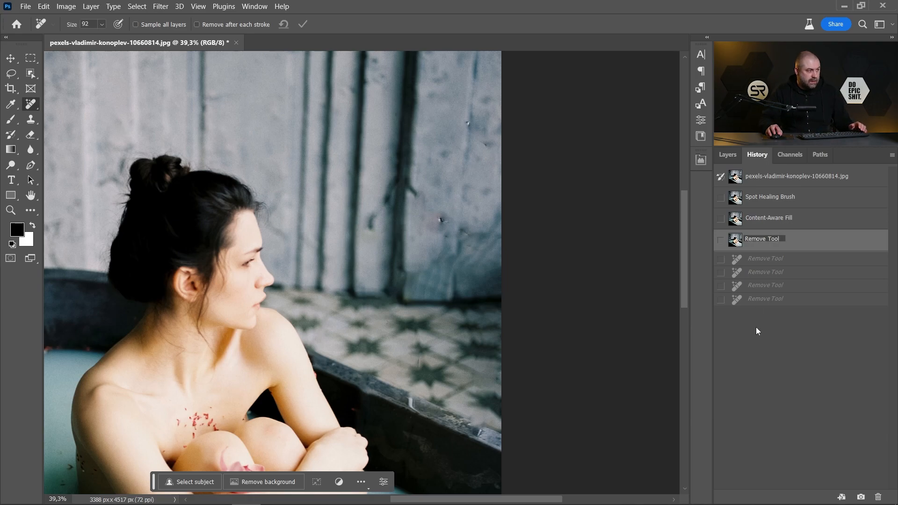
{"action": "key", "text": "Return"}
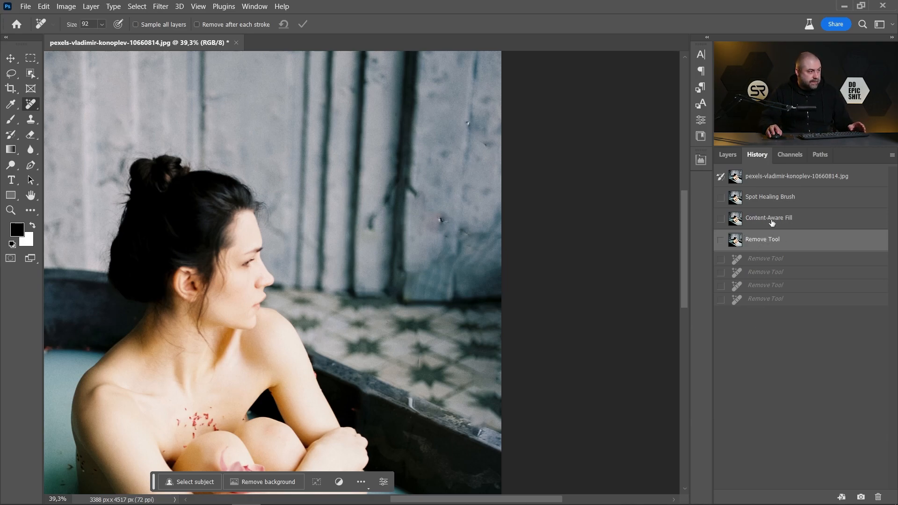
Compare the Spot Healing Brush, Content-Aware Fill and Remove Tool snapshots, ending on the Remove Tool one
{"action": "left_click", "coordinate": [771, 201]}
{"action": "scroll", "coordinate": [417, 257], "scroll_direction": "up", "scroll_amount": 2}
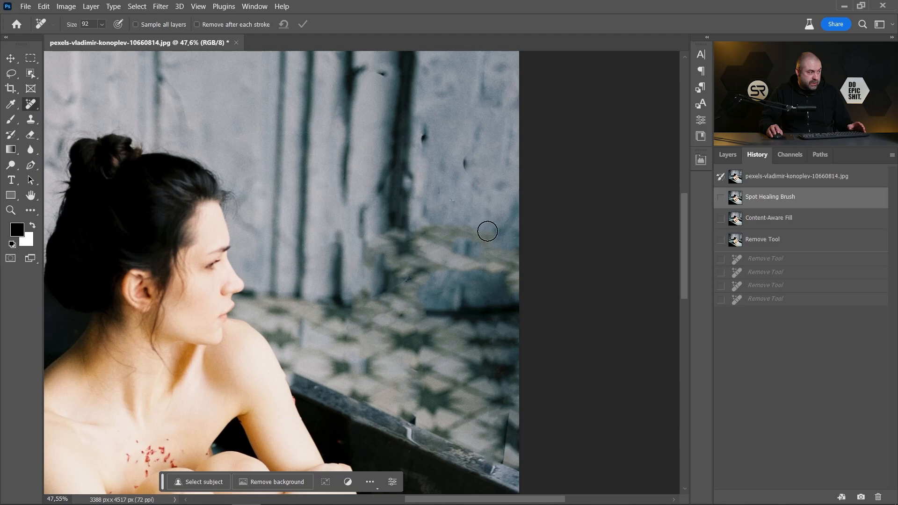
{"action": "left_click", "coordinate": [774, 222]}
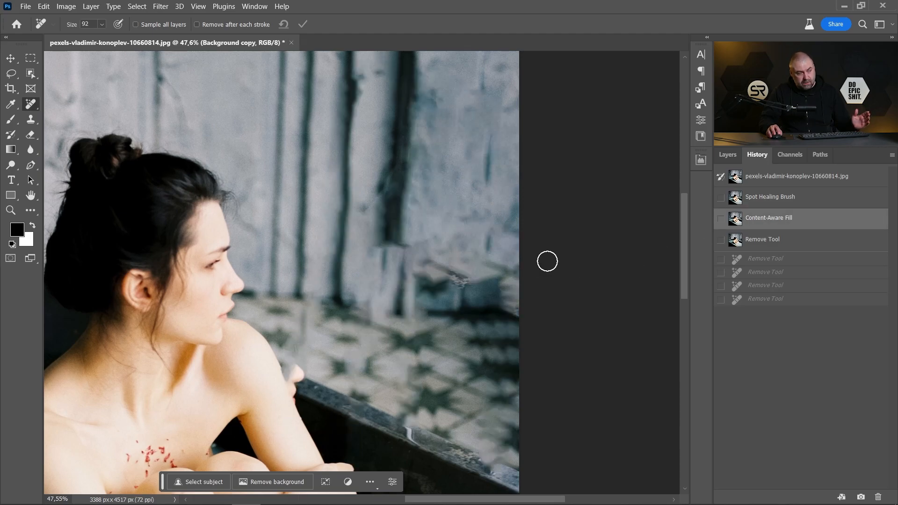
{"action": "left_click", "coordinate": [763, 240]}
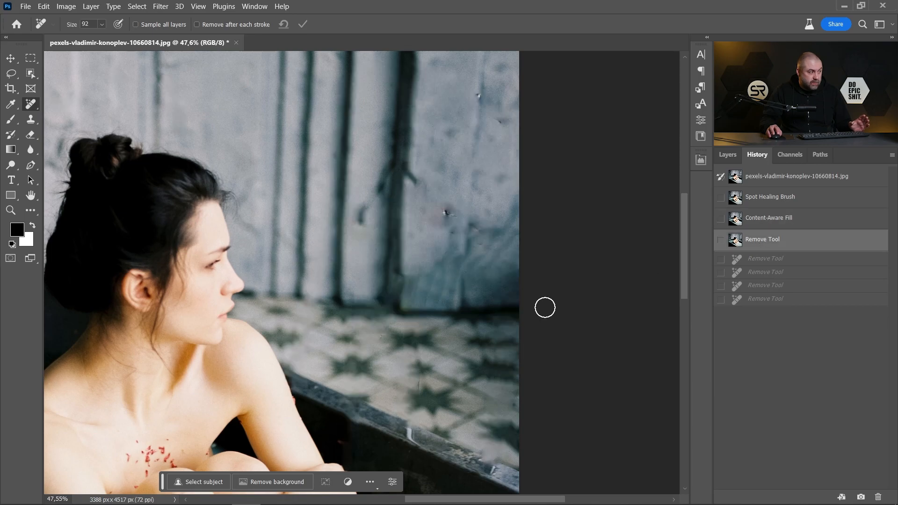
{"action": "scroll", "coordinate": [460, 318], "scroll_direction": "down", "scroll_amount": 2}
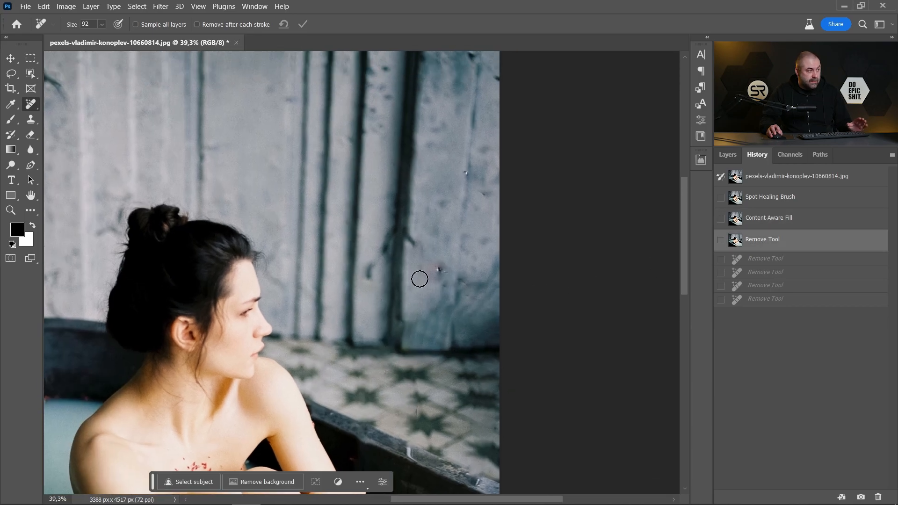
Brush over the small dark leftover spots on the wall panel above the floor tiles and remove them together
{"action": "scroll", "coordinate": [427, 288], "scroll_direction": "up", "scroll_amount": 3}
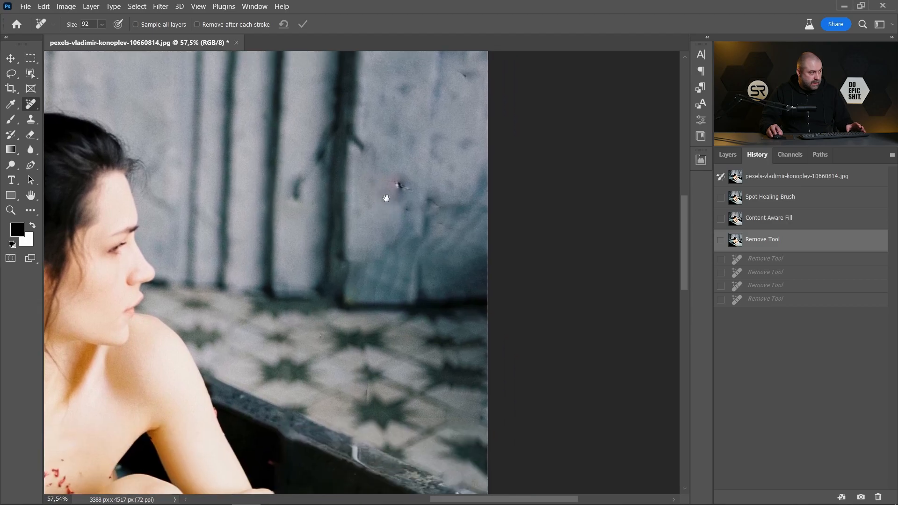
{"action": "mouse_move", "coordinate": [385, 198]}
{"action": "left_mouse_down"}
{"action": "mouse_move", "coordinate": [406, 181]}
{"action": "mouse_move", "coordinate": [444, 207]}
{"action": "mouse_move", "coordinate": [414, 224]}
{"action": "mouse_move", "coordinate": [450, 247]}
{"action": "left_mouse_up"}
{"action": "scroll", "coordinate": [404, 197], "scroll_direction": "up", "scroll_amount": 1}
{"action": "scroll", "coordinate": [406, 221], "scroll_direction": "down", "scroll_amount": 1}
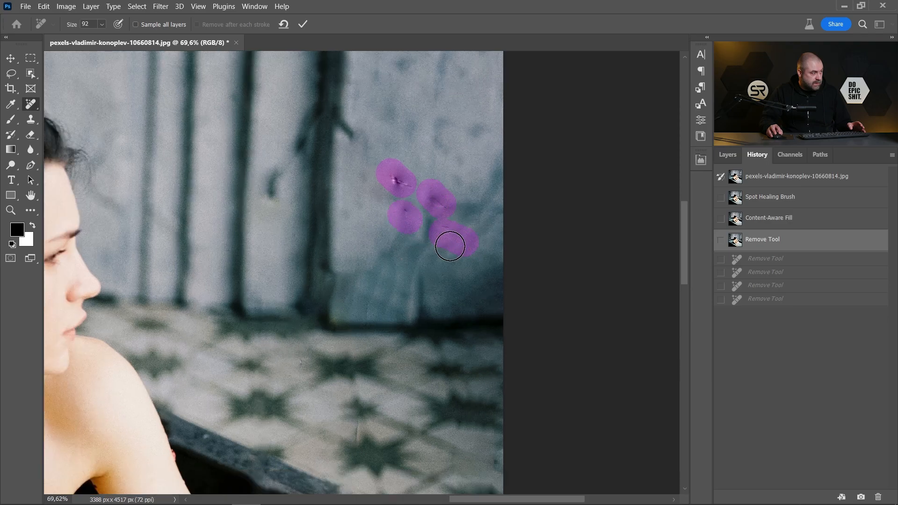
{"action": "scroll", "coordinate": [379, 154], "scroll_direction": "down", "scroll_amount": 1}
{"action": "left_click", "coordinate": [304, 24]}
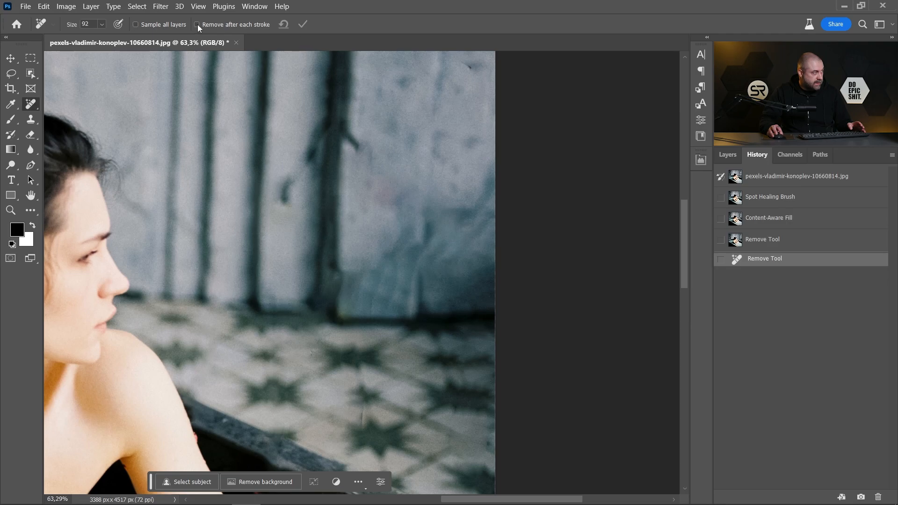
Enable Remove after each stroke and erase the leftover dark marks around the deep vertical groove in the wall
{"action": "left_click_drag", "start_coordinate": [351, 140], "coordinate": [371, 160]}
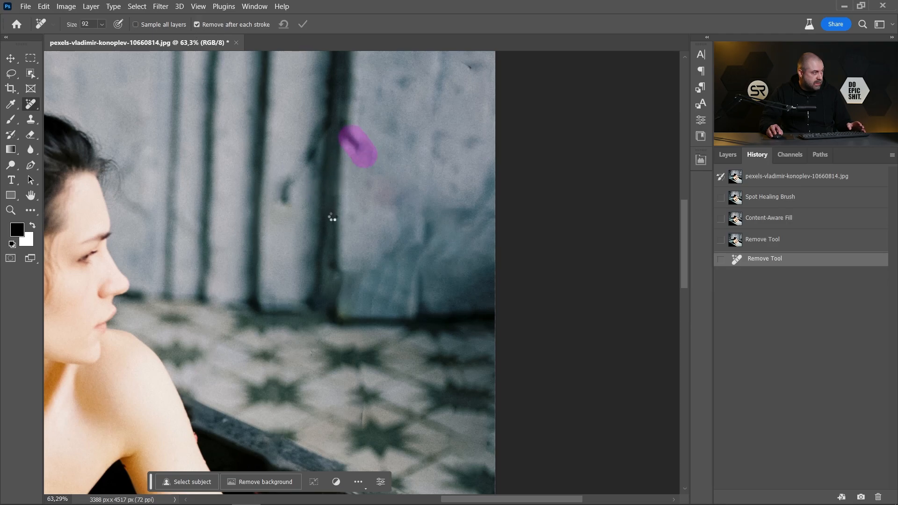
{"action": "scroll", "coordinate": [345, 164], "scroll_direction": "up", "scroll_amount": 2}
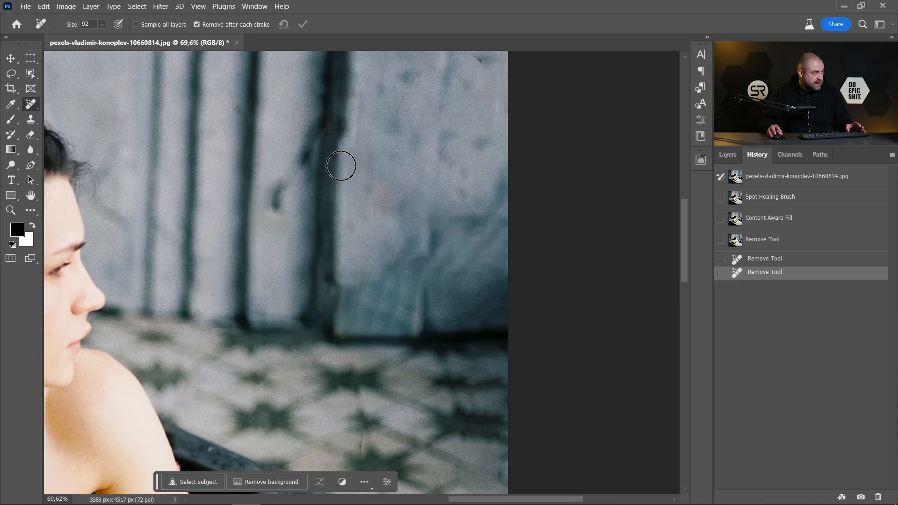
{"action": "left_click_drag", "start_coordinate": [362, 156], "coordinate": [360, 233]}
{"action": "left_click_drag", "start_coordinate": [356, 197], "coordinate": [351, 330]}
{"action": "left_click_drag", "start_coordinate": [299, 214], "coordinate": [295, 245]}
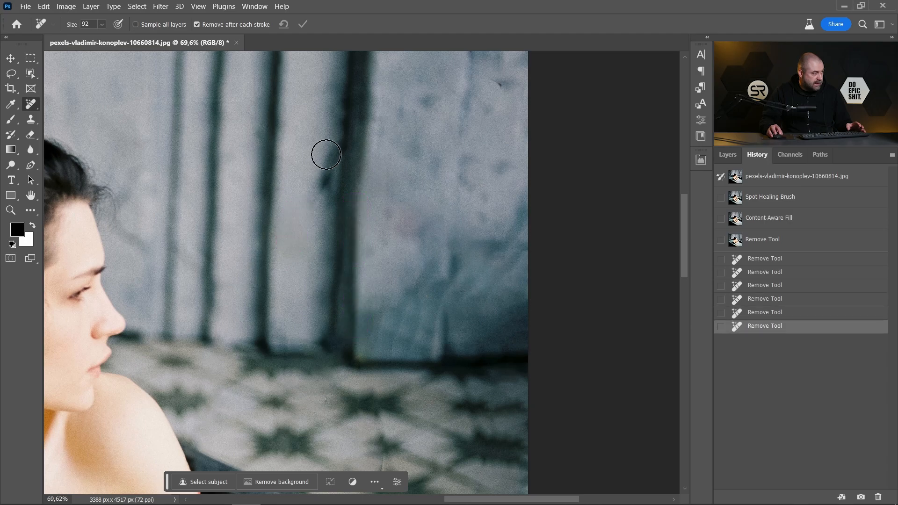
{"action": "left_click_drag", "start_coordinate": [325, 153], "coordinate": [316, 218]}
Remove the bright pipe-base remnants along the rim of the bathtub with individual Remove Tool strokes
{"action": "left_click_drag", "start_coordinate": [389, 389], "coordinate": [393, 114]}
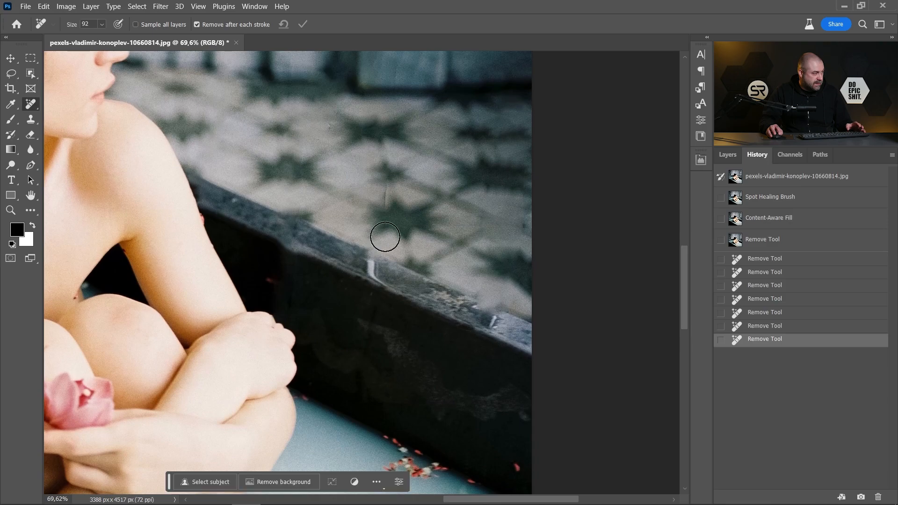
{"action": "scroll", "coordinate": [371, 258], "scroll_direction": "up", "scroll_amount": 1}
{"action": "mouse_move", "coordinate": [272, 235]}
{"action": "left_mouse_down"}
{"action": "mouse_move", "coordinate": [311, 264]}
{"action": "mouse_move", "coordinate": [371, 285]}
{"action": "mouse_move", "coordinate": [404, 312]}
{"action": "left_mouse_up"}
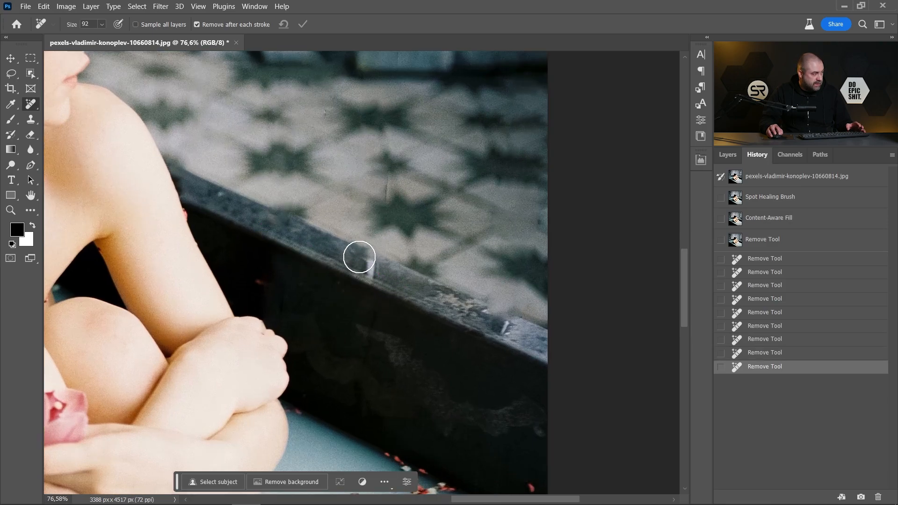
{"action": "left_click_drag", "start_coordinate": [359, 256], "coordinate": [380, 263]}
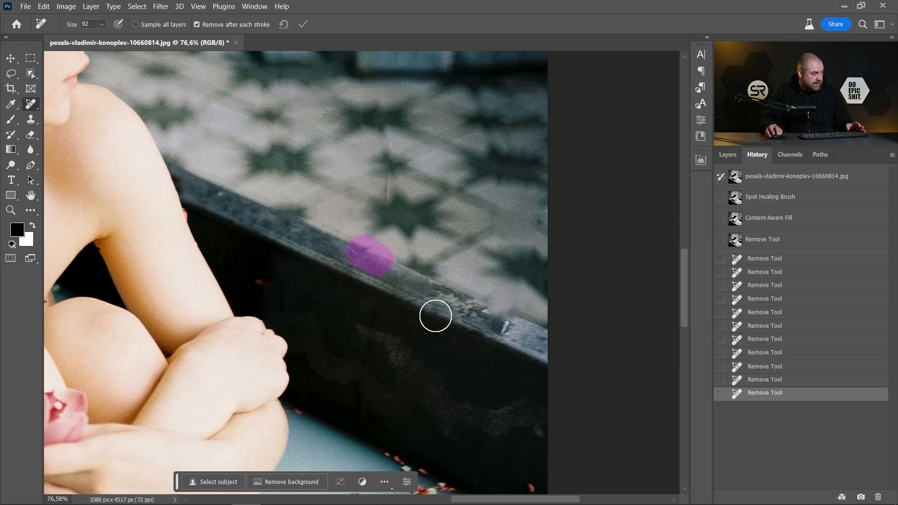
{"action": "left_click_drag", "start_coordinate": [478, 304], "coordinate": [519, 320]}
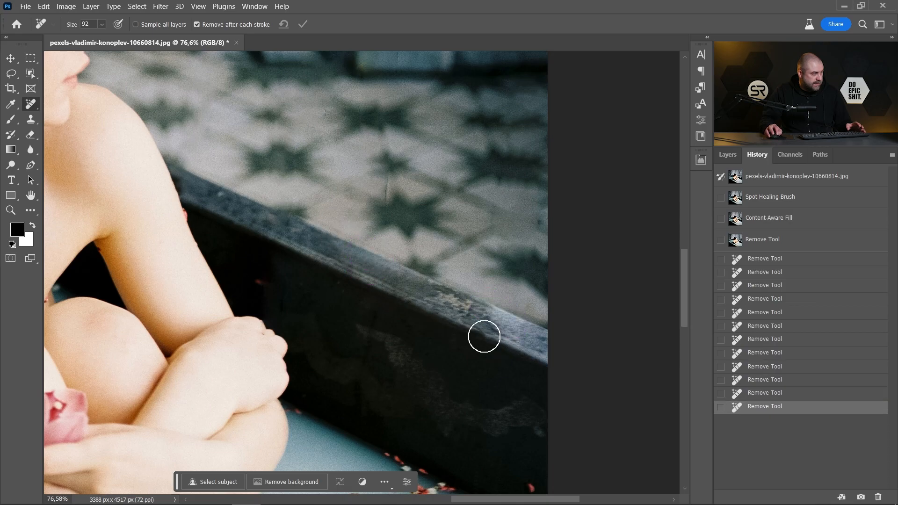
Enlarge the Clone Stamp brush to 292 px and clone clean wall texture over the blotches along the wall panel's right side
{"action": "scroll", "coordinate": [401, 313], "scroll_direction": "down", "scroll_amount": 3, "text": "alt"}
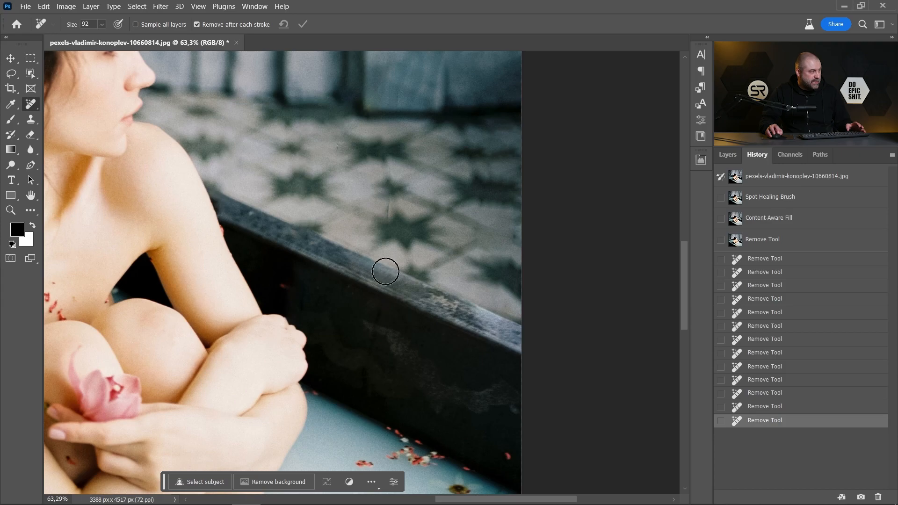
{"action": "scroll", "coordinate": [346, 269], "scroll_direction": "up", "scroll_amount": 3, "text": "alt"}
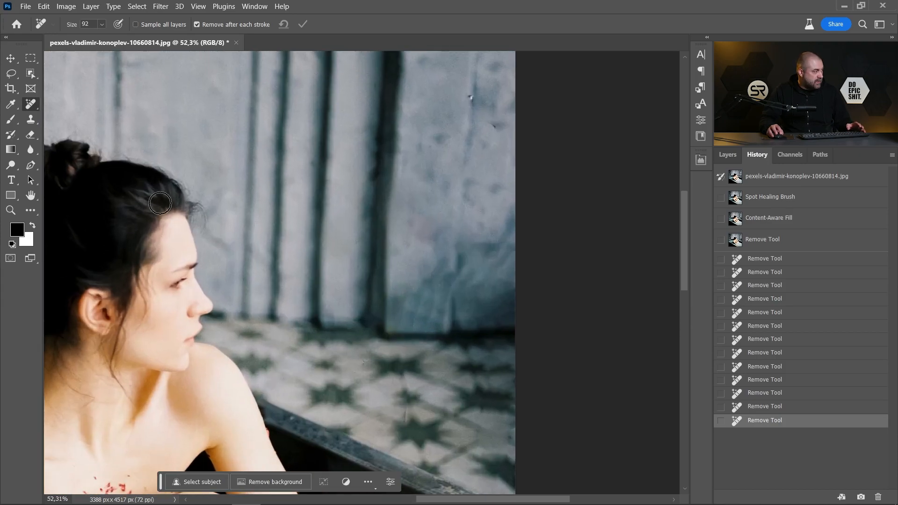
{"action": "left_click", "coordinate": [32, 120]}
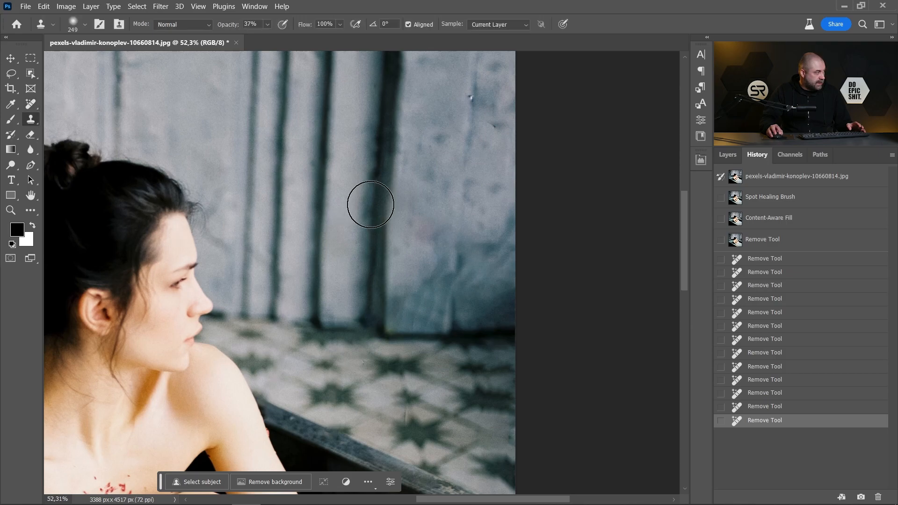
{"action": "right_click", "coordinate": [463, 218], "text": "alt"}
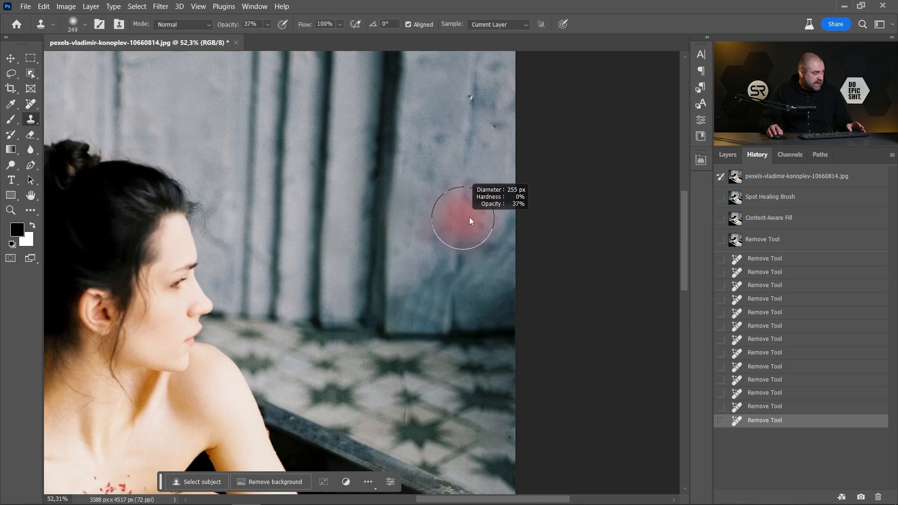
{"action": "left_click", "coordinate": [471, 199], "text": "alt"}
{"action": "left_click", "coordinate": [492, 234]}
{"action": "left_click", "coordinate": [497, 255]}
{"action": "left_click", "coordinate": [484, 265]}
Clone clean wall texture over the uneven lower middle and lower left of the wall panel, reducing the brush to 261 px
{"action": "left_click", "coordinate": [445, 215], "text": "alt"}
{"action": "left_click", "coordinate": [453, 260]}
{"action": "left_click", "coordinate": [442, 281]}
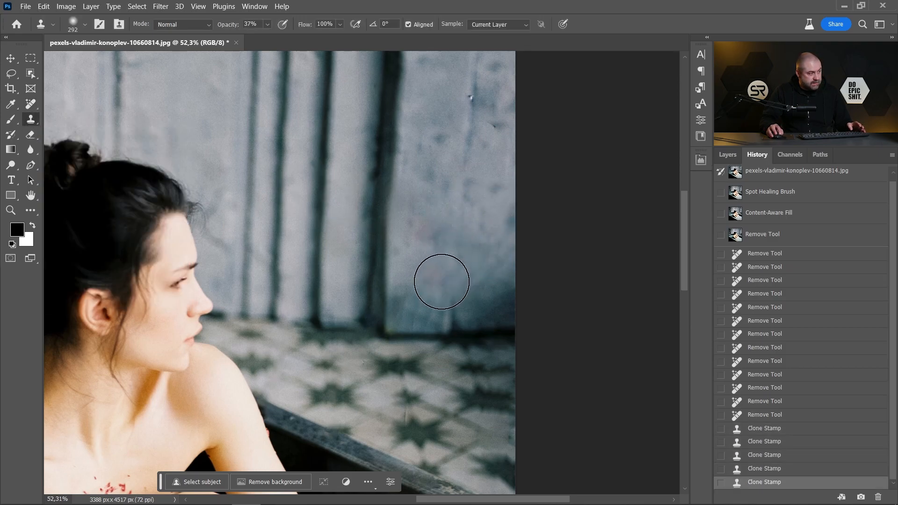
{"action": "left_click", "coordinate": [434, 290]}
{"action": "left_click", "coordinate": [433, 284]}
{"action": "right_click", "coordinate": [434, 278], "text": "alt"}
{"action": "left_click", "coordinate": [419, 298]}
{"action": "left_click", "coordinate": [411, 307]}
Resample nearby wall texture and even out the panel's dark lower right corner and right edge, plus its lower left area
{"action": "left_click", "coordinate": [469, 254], "text": "alt"}
{"action": "left_click_drag", "start_coordinate": [478, 296], "coordinate": [505, 297]}
{"action": "left_click", "coordinate": [503, 293]}
{"action": "left_click", "coordinate": [483, 255], "text": "alt"}
{"action": "left_click", "coordinate": [513, 303]}
{"action": "left_click", "coordinate": [487, 247], "text": "alt"}
{"action": "left_click", "coordinate": [511, 222]}
{"action": "left_click", "coordinate": [437, 273], "text": "alt"}
{"action": "left_click", "coordinate": [423, 299]}
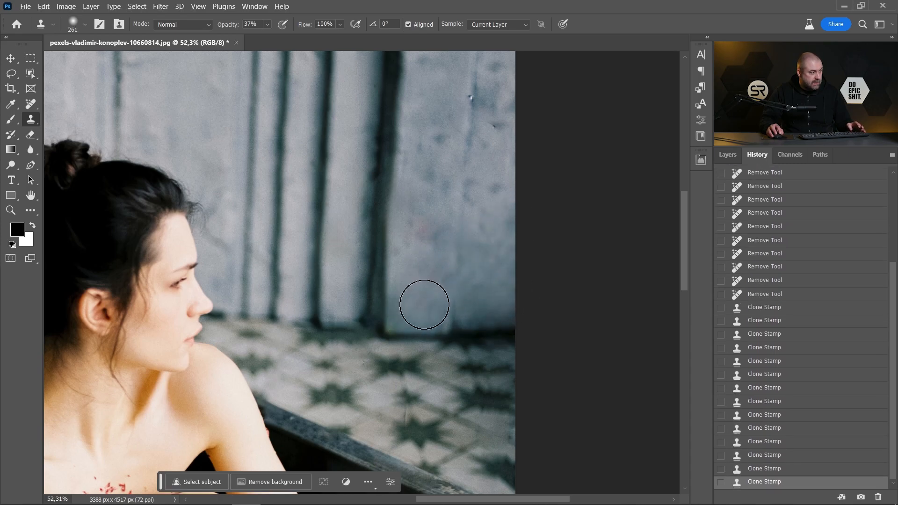
Examine the retouched wall panel, floor tiles and bathtub rim in the full image and close up
{"action": "scroll", "coordinate": [426, 281], "scroll_direction": "down", "scroll_amount": 3}
{"action": "scroll", "coordinate": [419, 233], "scroll_direction": "down", "scroll_amount": 4}
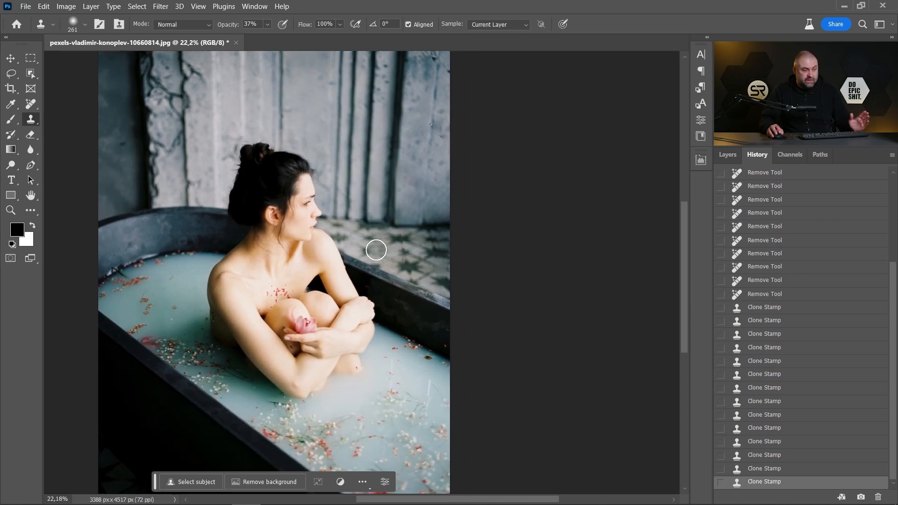
{"action": "scroll", "coordinate": [377, 255], "scroll_direction": "up", "scroll_amount": 6}
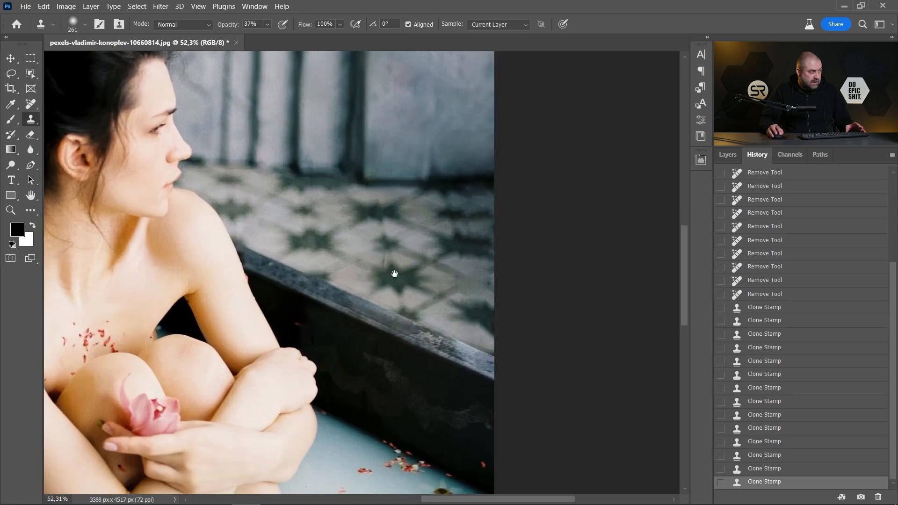
{"action": "left_click_drag", "start_coordinate": [394, 274], "coordinate": [423, 274]}
{"action": "scroll", "coordinate": [444, 281], "scroll_direction": "up", "scroll_amount": 2}
{"action": "scroll", "coordinate": [422, 275], "scroll_direction": "down", "scroll_amount": 2}
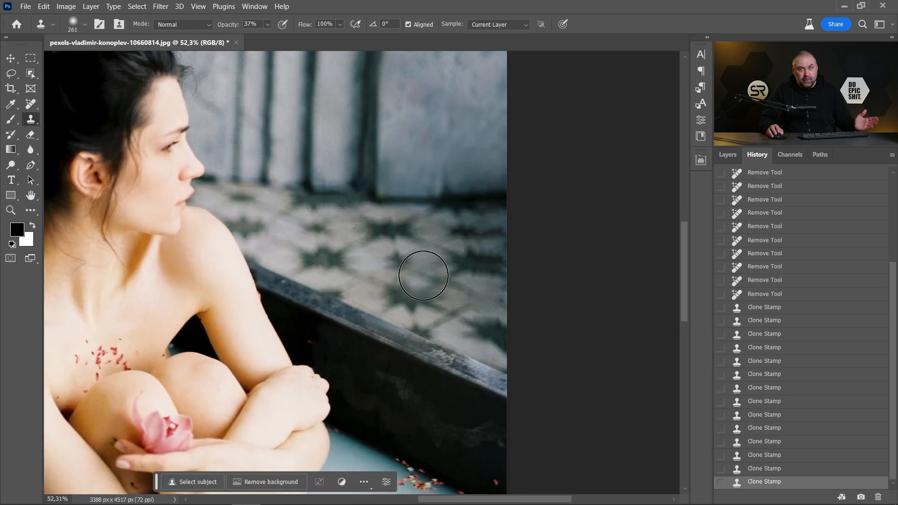
{"action": "scroll", "coordinate": [422, 276], "scroll_direction": "down", "scroll_amount": 3}
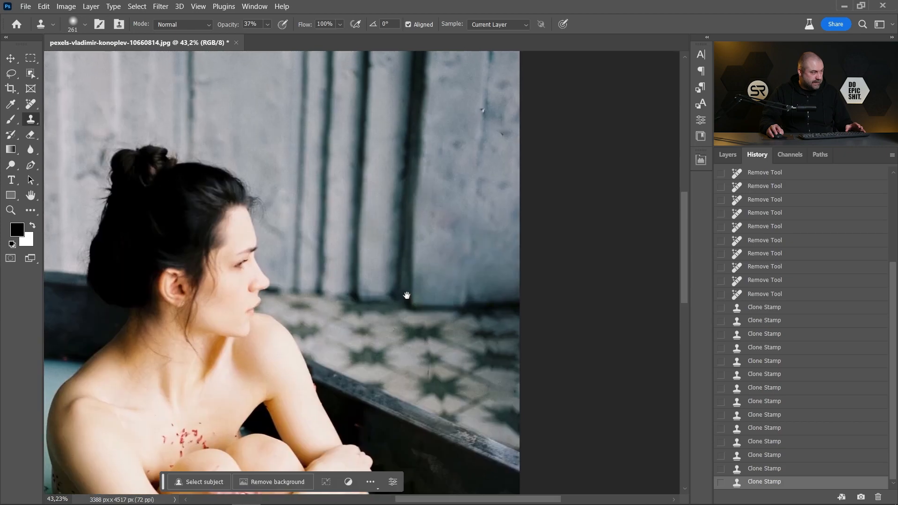
Compare the Content-Aware Fill and Spot Healing Brush snapshots with the latest Clone Stamp state, ending on the Clone Stamp one
{"action": "scroll", "coordinate": [802, 295], "scroll_direction": "up", "scroll_amount": 5}
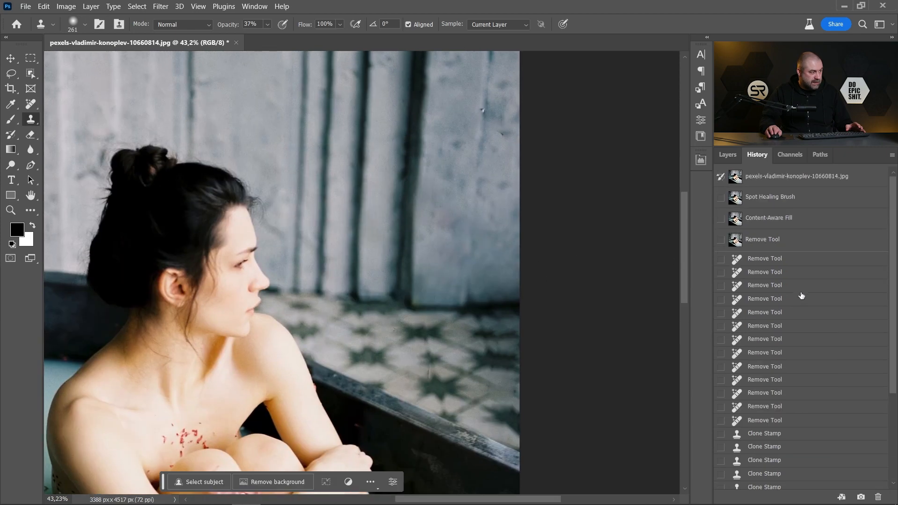
{"action": "left_click", "coordinate": [774, 219]}
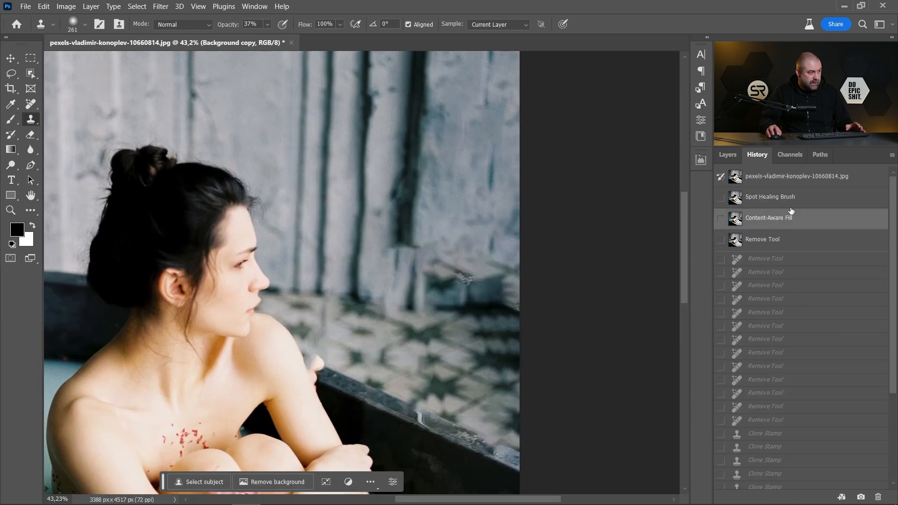
{"action": "left_click", "coordinate": [773, 200]}
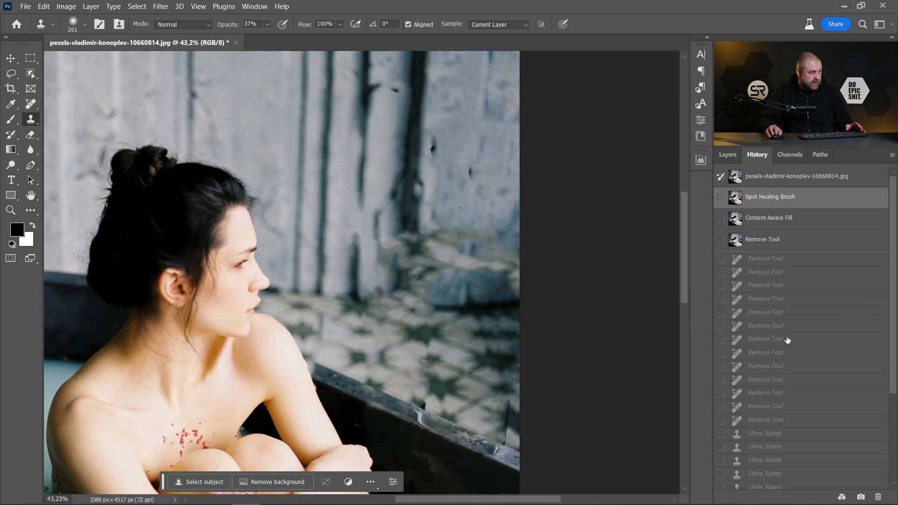
{"action": "scroll", "coordinate": [789, 346], "scroll_direction": "down", "scroll_amount": 3}
{"action": "left_click", "coordinate": [766, 486]}
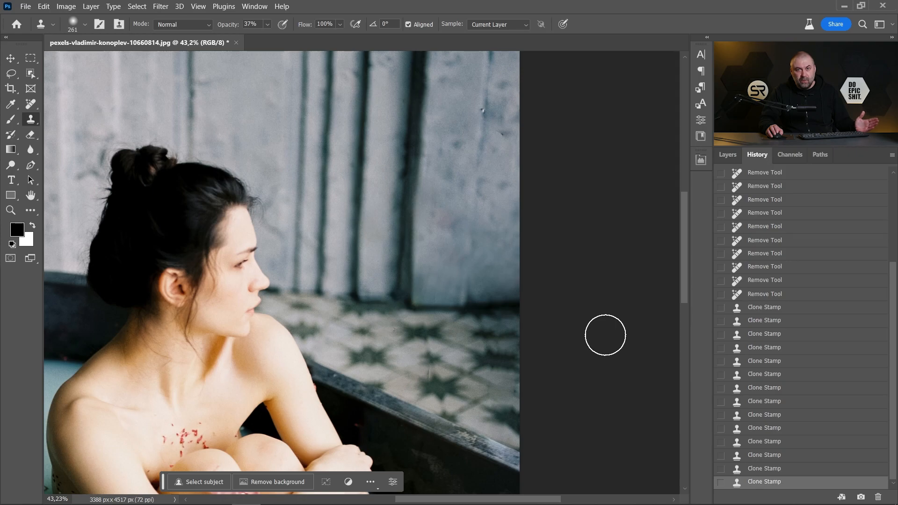
{"action": "scroll", "coordinate": [492, 335], "scroll_direction": "up", "scroll_amount": 2}
{"action": "left_click_drag", "start_coordinate": [456, 321], "coordinate": [473, 299]}
{"action": "scroll", "coordinate": [445, 303], "scroll_direction": "down", "scroll_amount": 5}
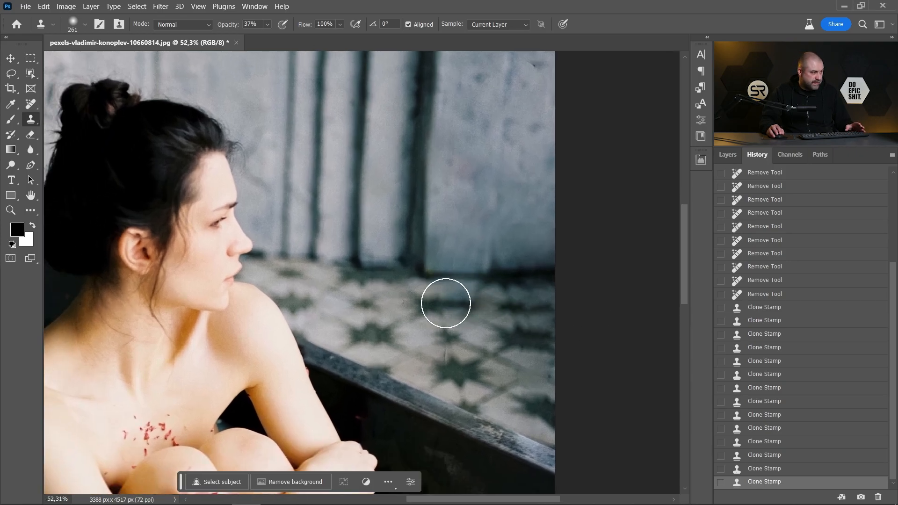